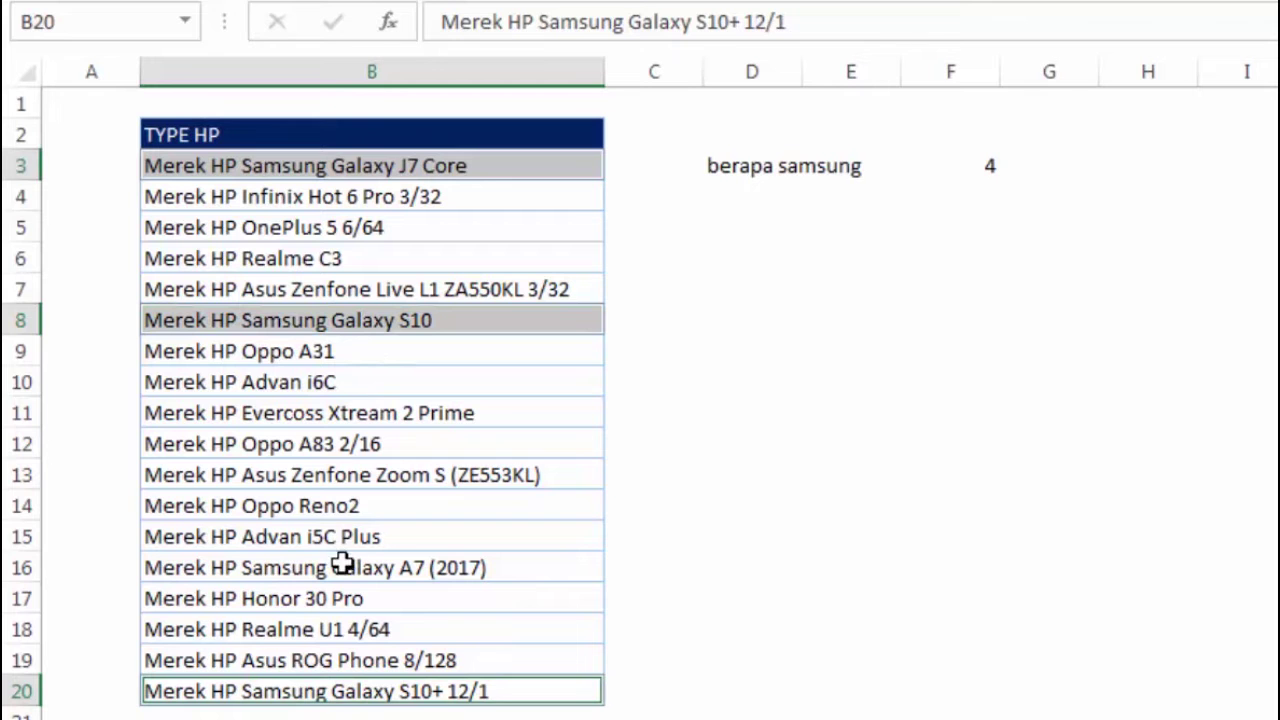
left_click(342, 565)
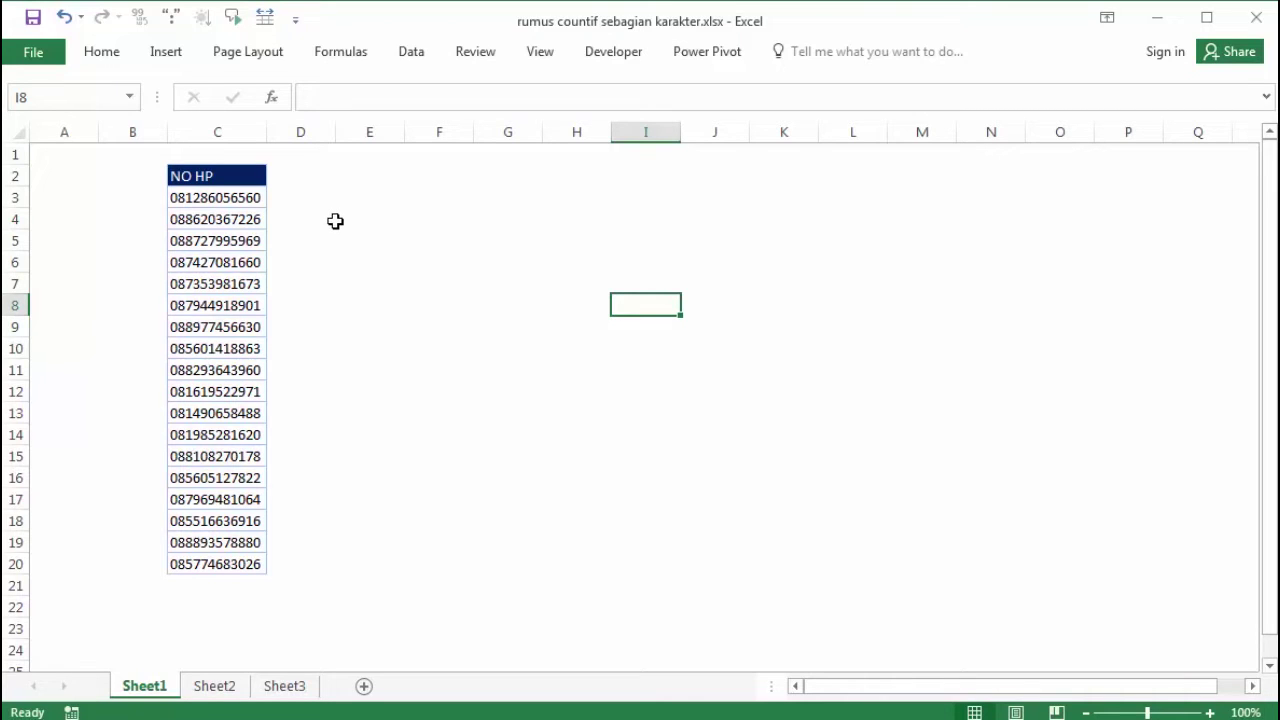
left_click(361, 199)
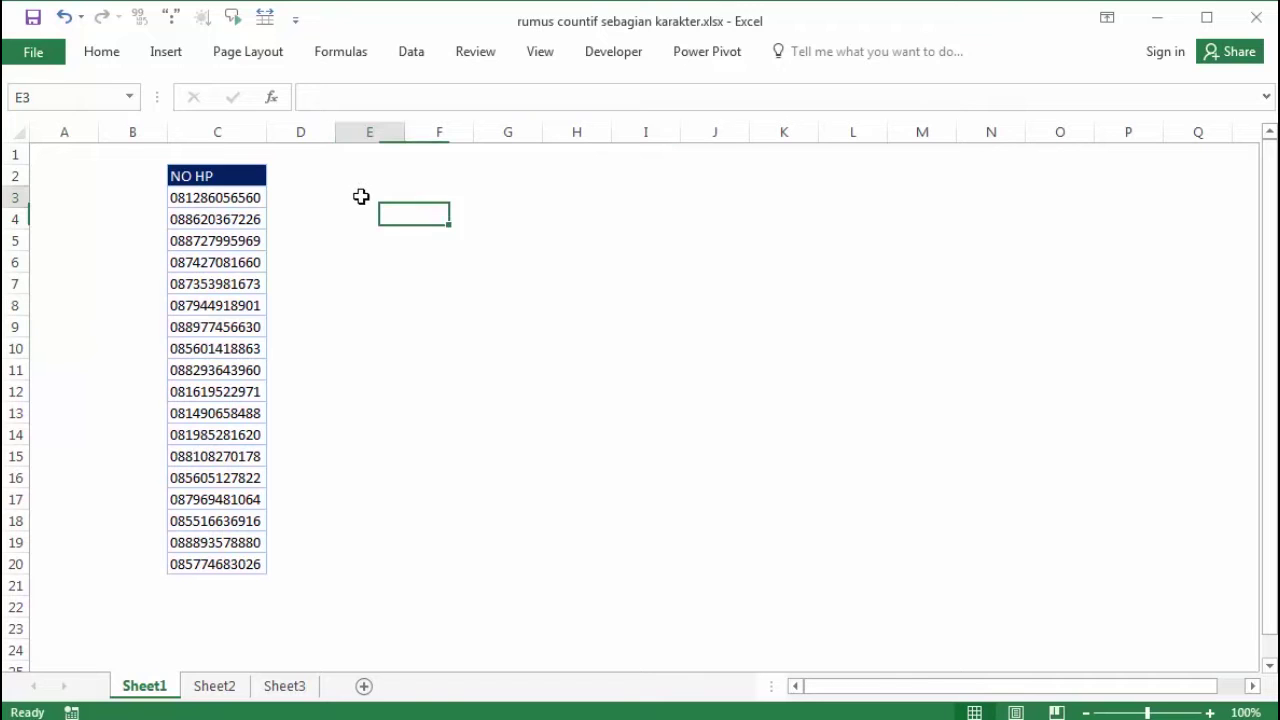
left_click_drag(189, 190, 200, 564)
left_click(331, 210)
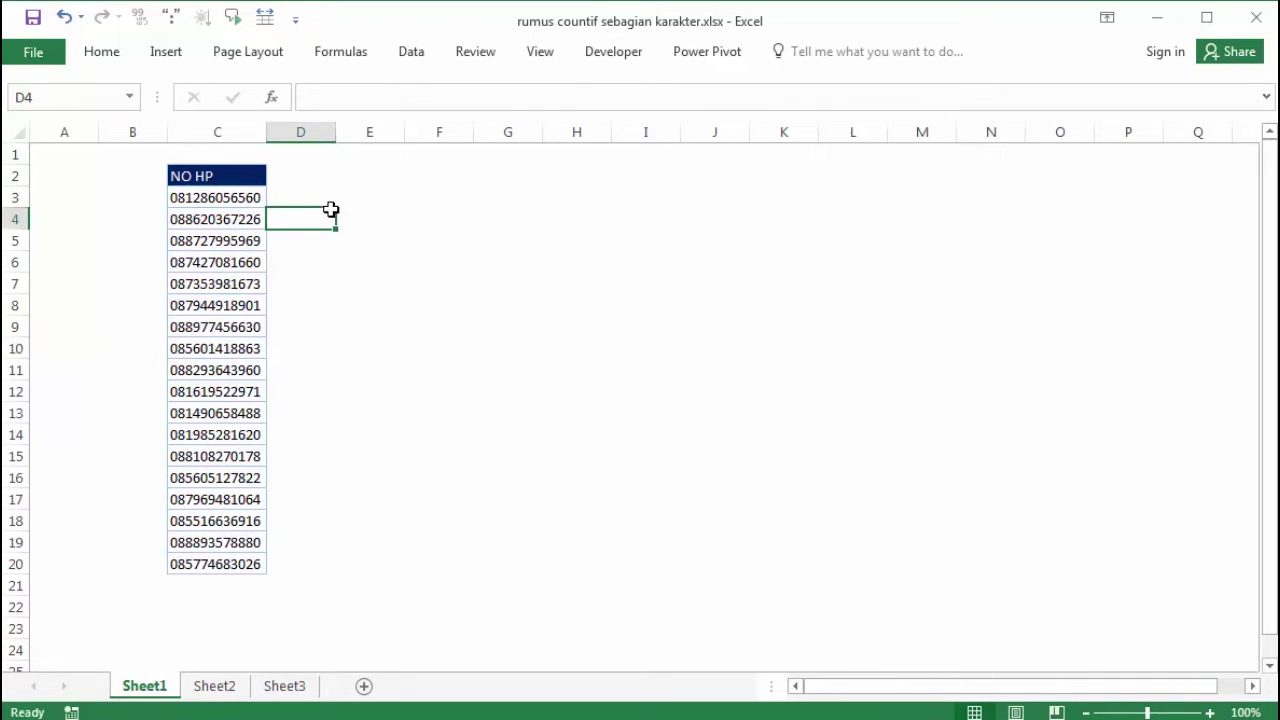
left_click(240, 198)
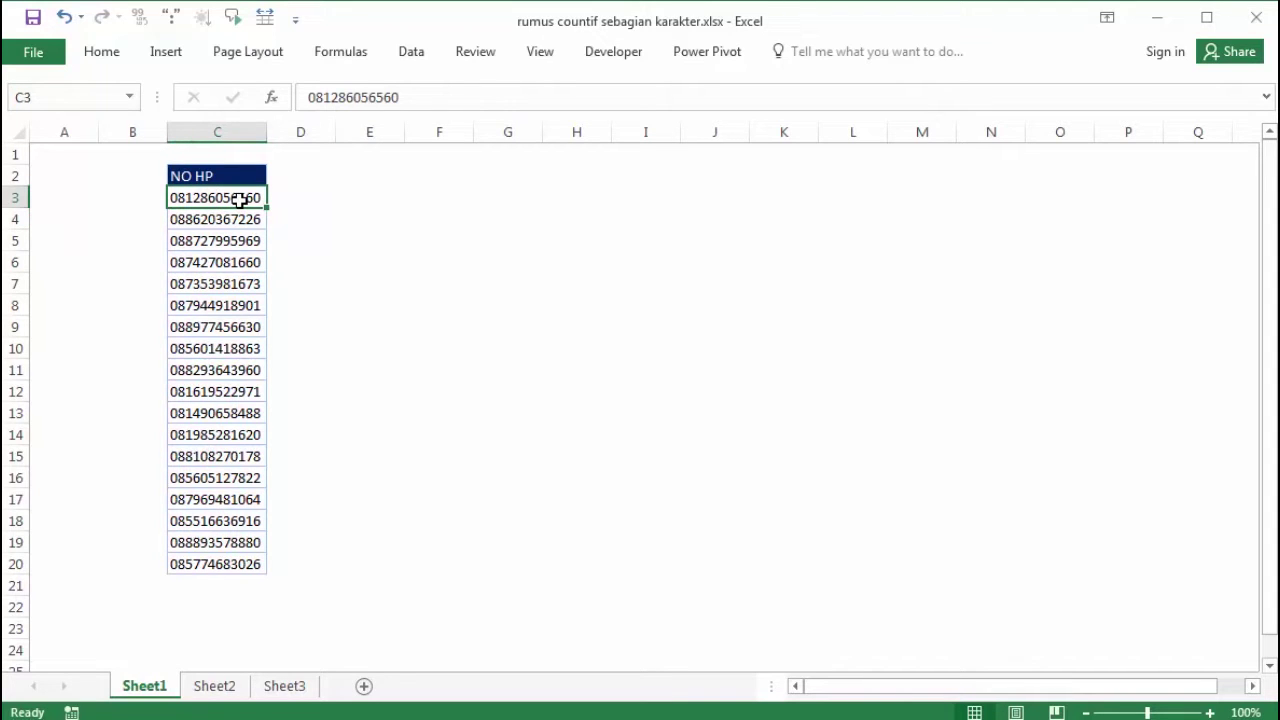
left_click_drag(240, 198, 240, 564)
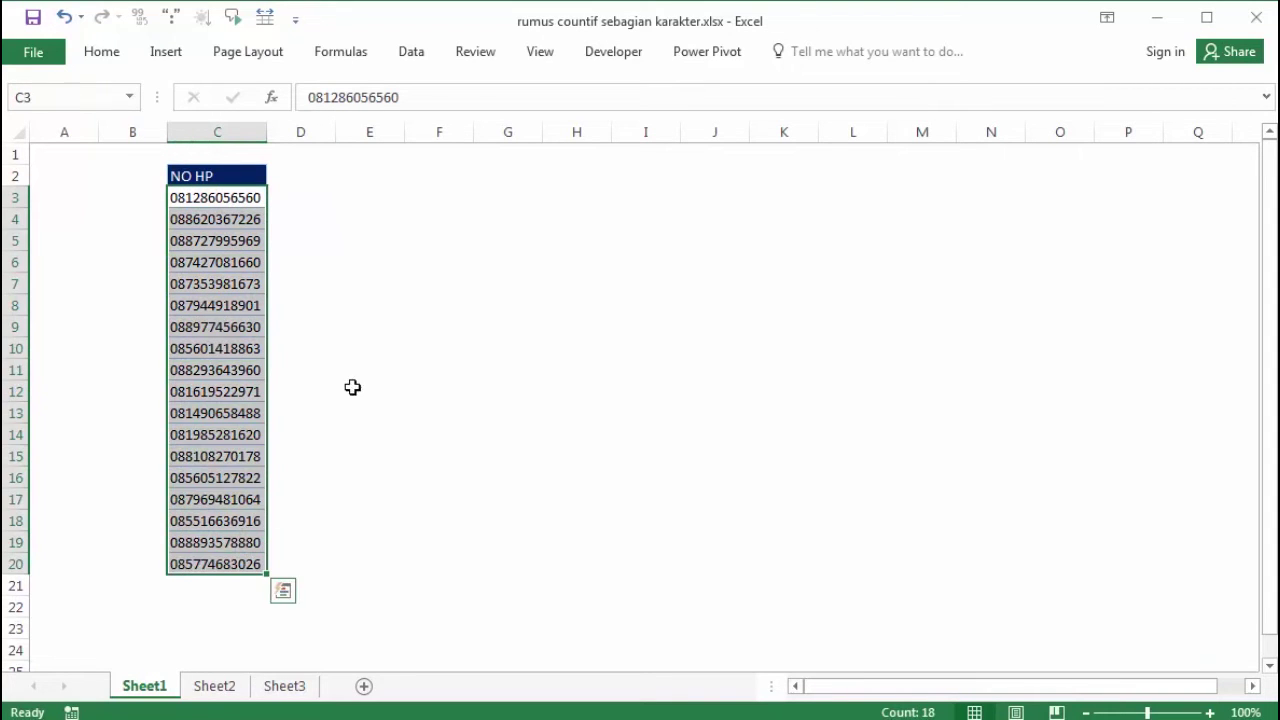
left_click(406, 188)
- Enter the label "berapa jumlah hp smanrt freen" in E3 and widen column E to fit the text
left_click(360, 194)
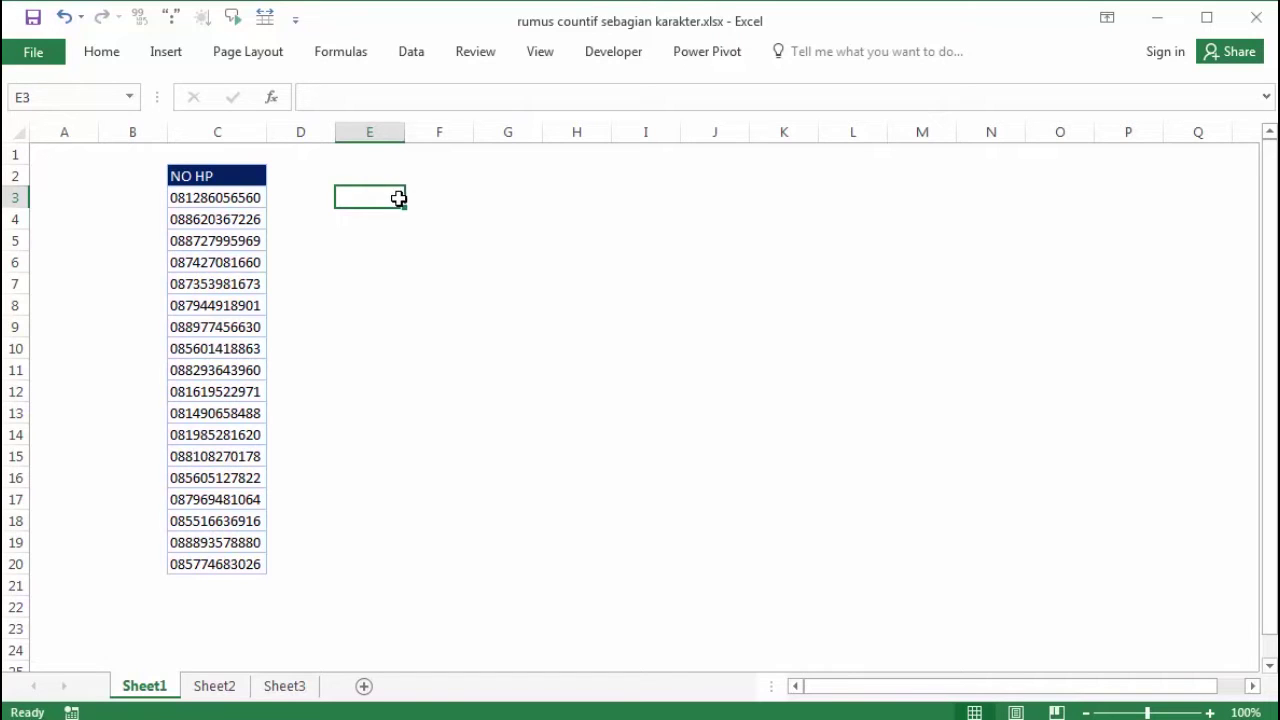
type("berap")
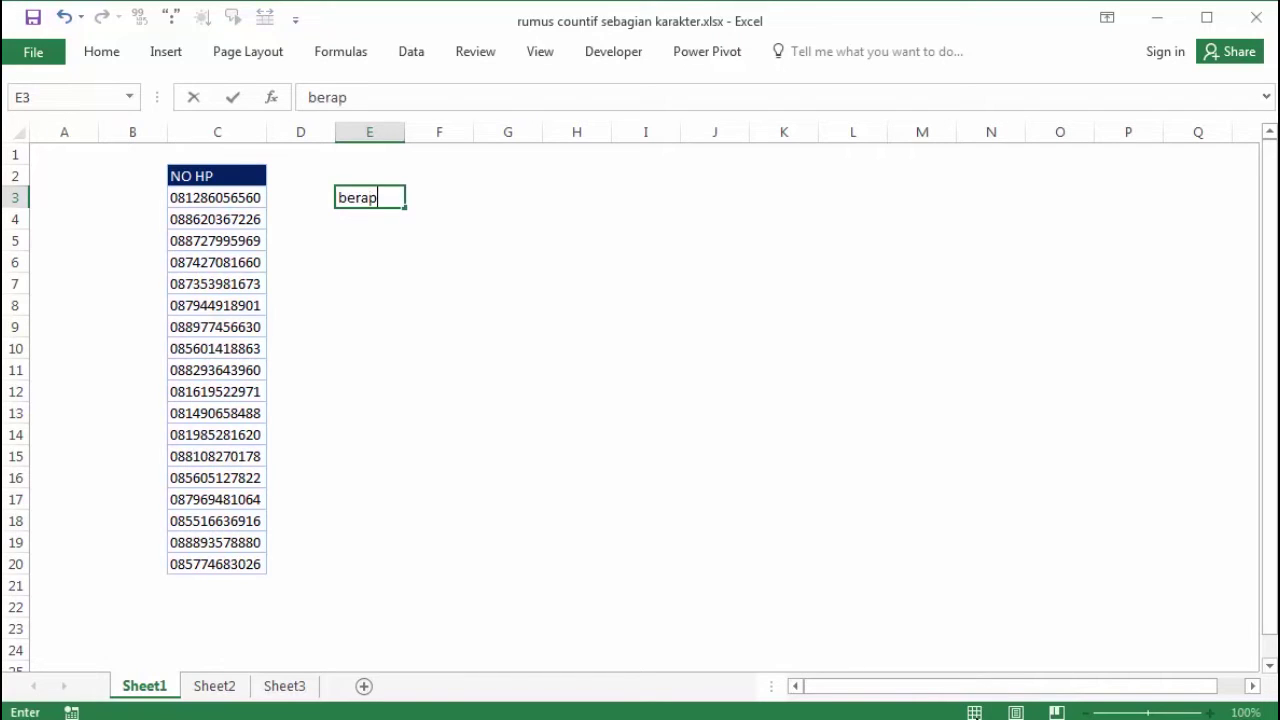
type("a jumlah hp")
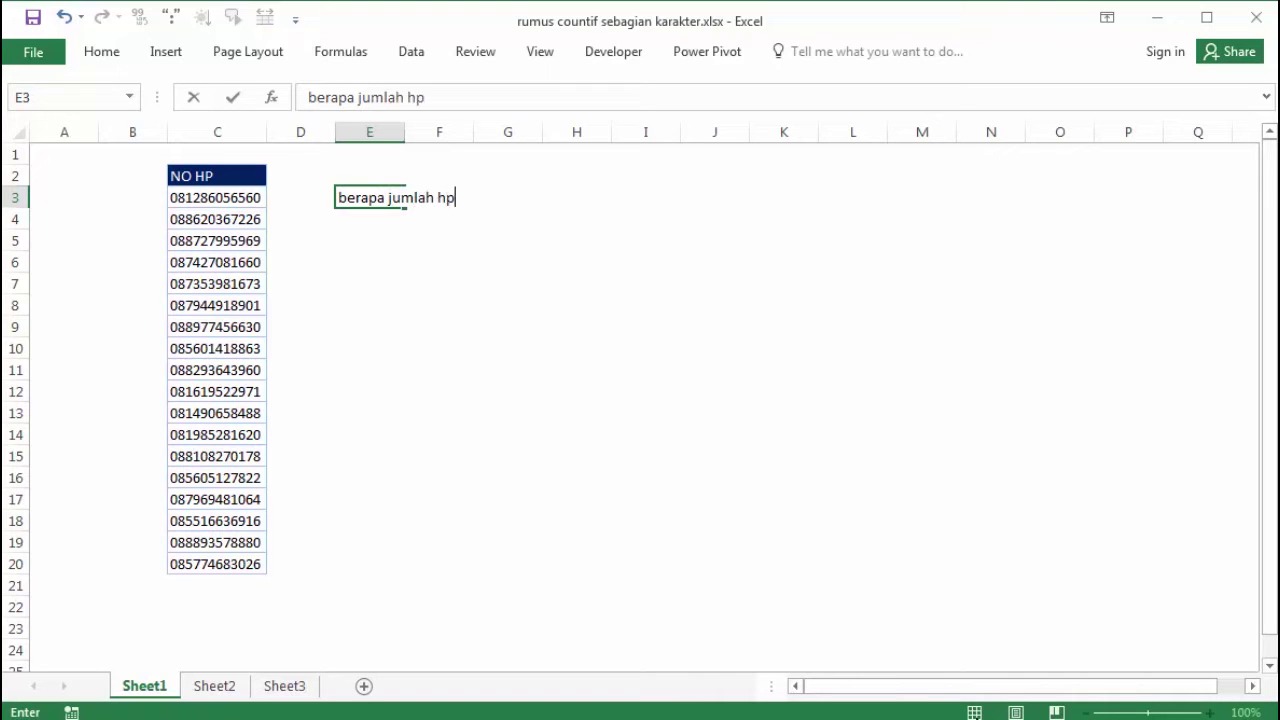
type(" smanrt freen")
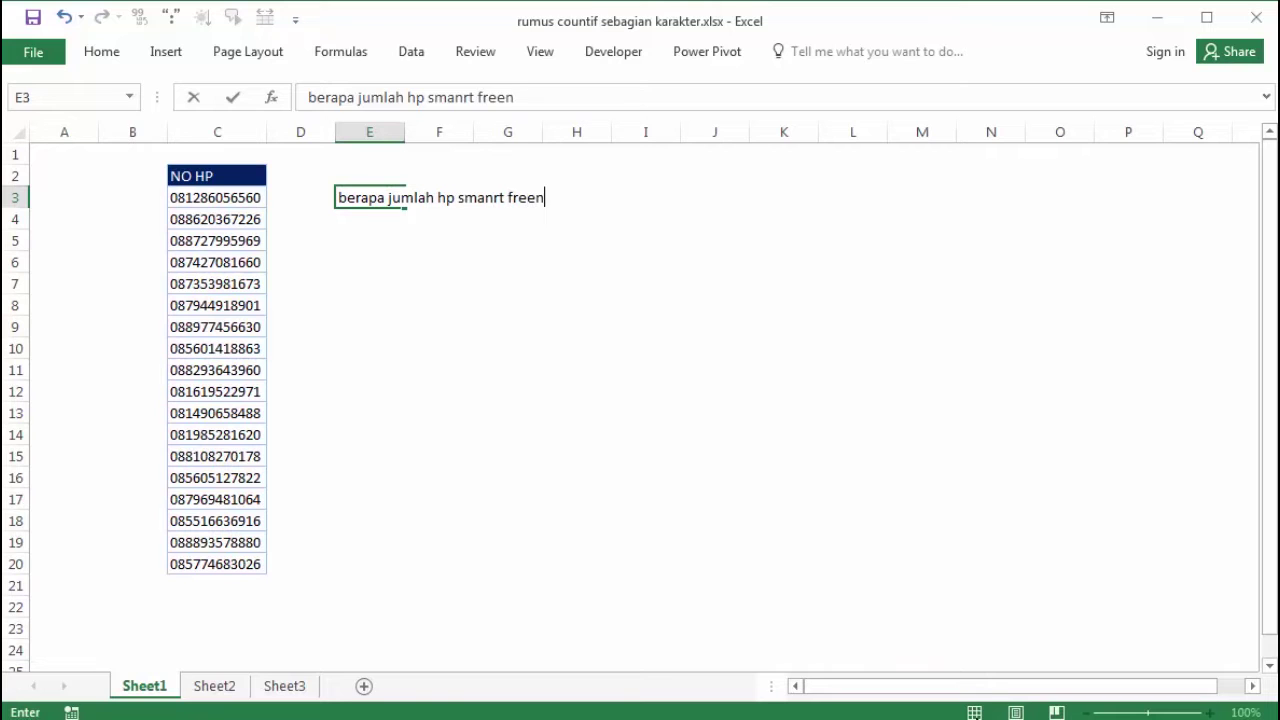
key("Return")
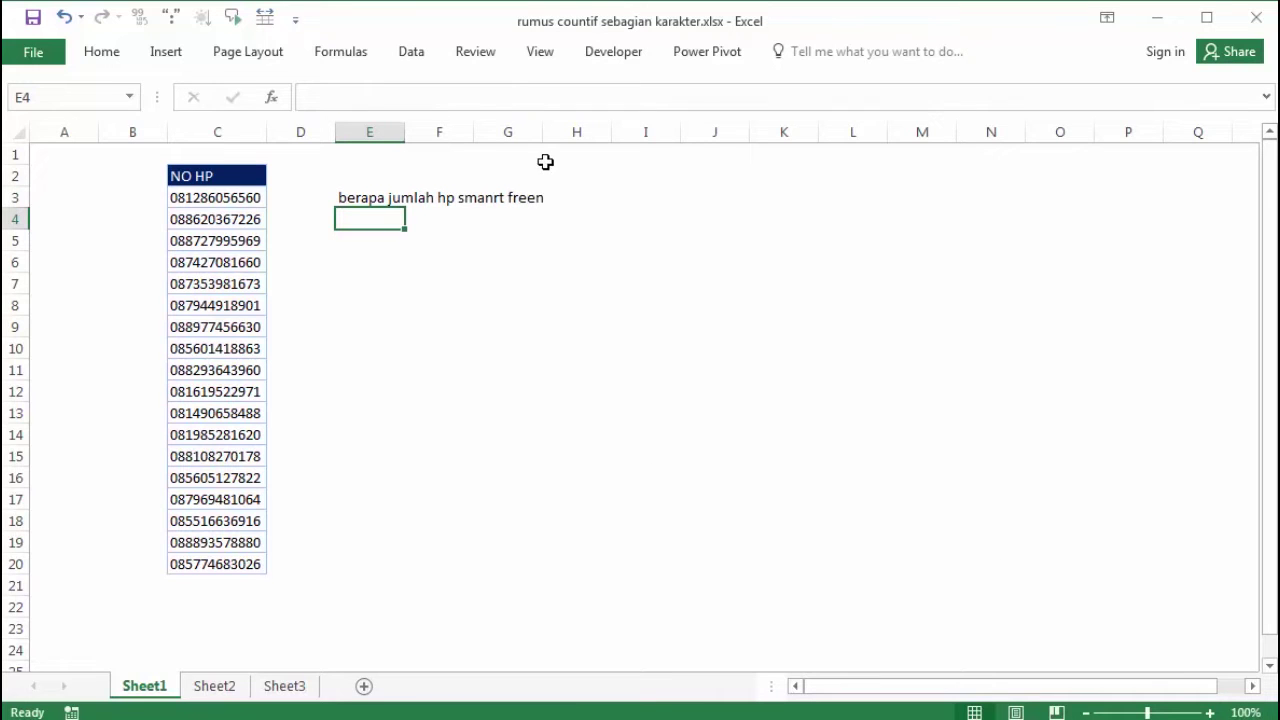
left_click_drag(404, 132, 566, 133)
left_click(591, 200)
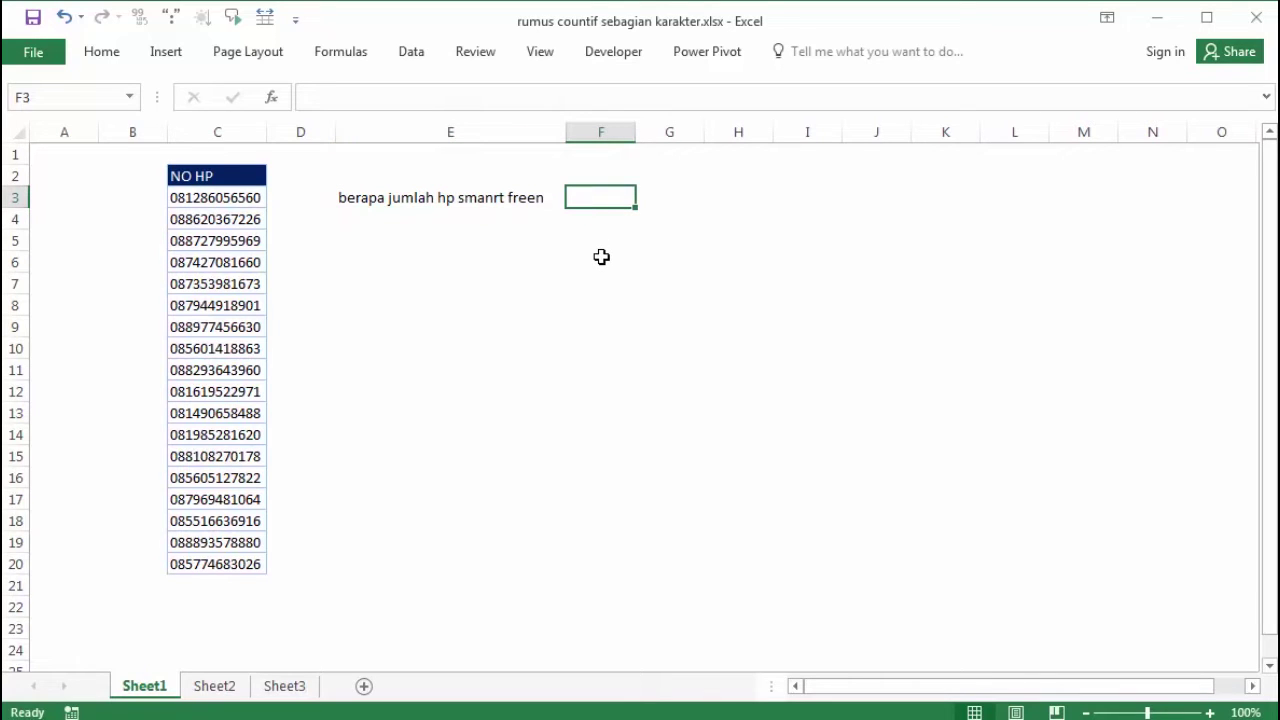
- Append "(088)" to the label in E3 and autofit column E to its contents
double_click(356, 198)
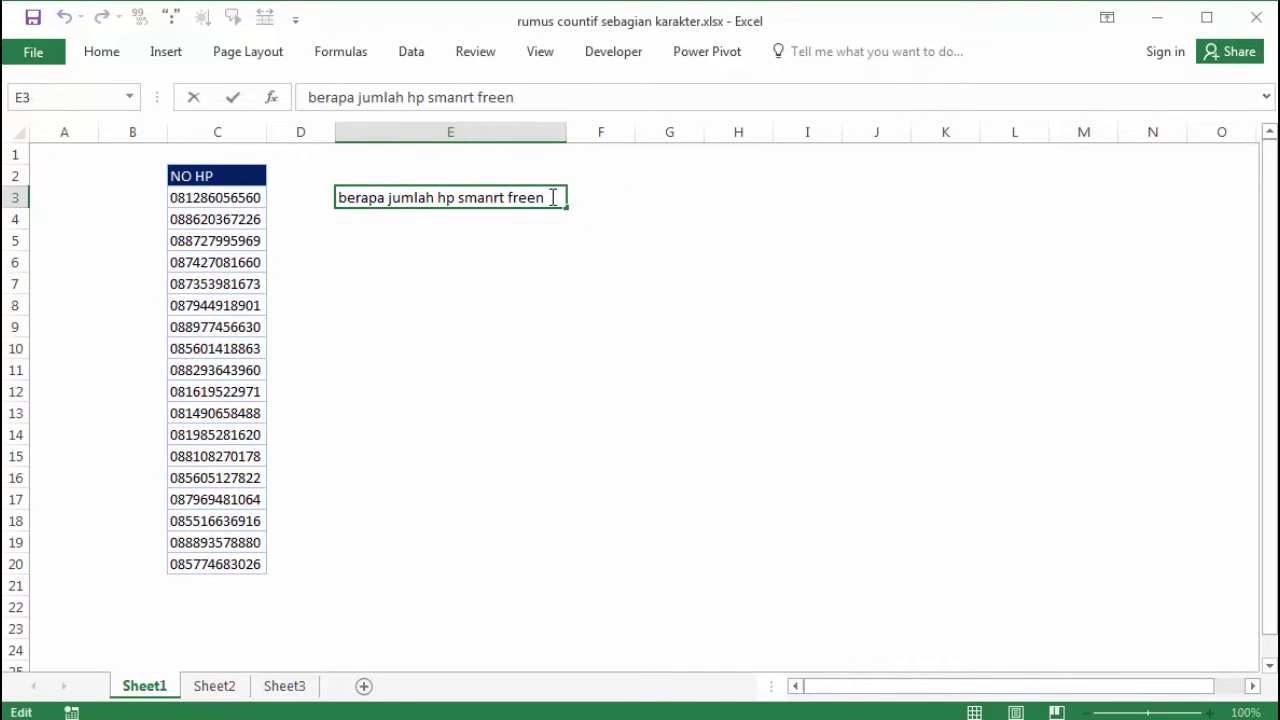
left_click(553, 197)
type("(088)")
key("Return")
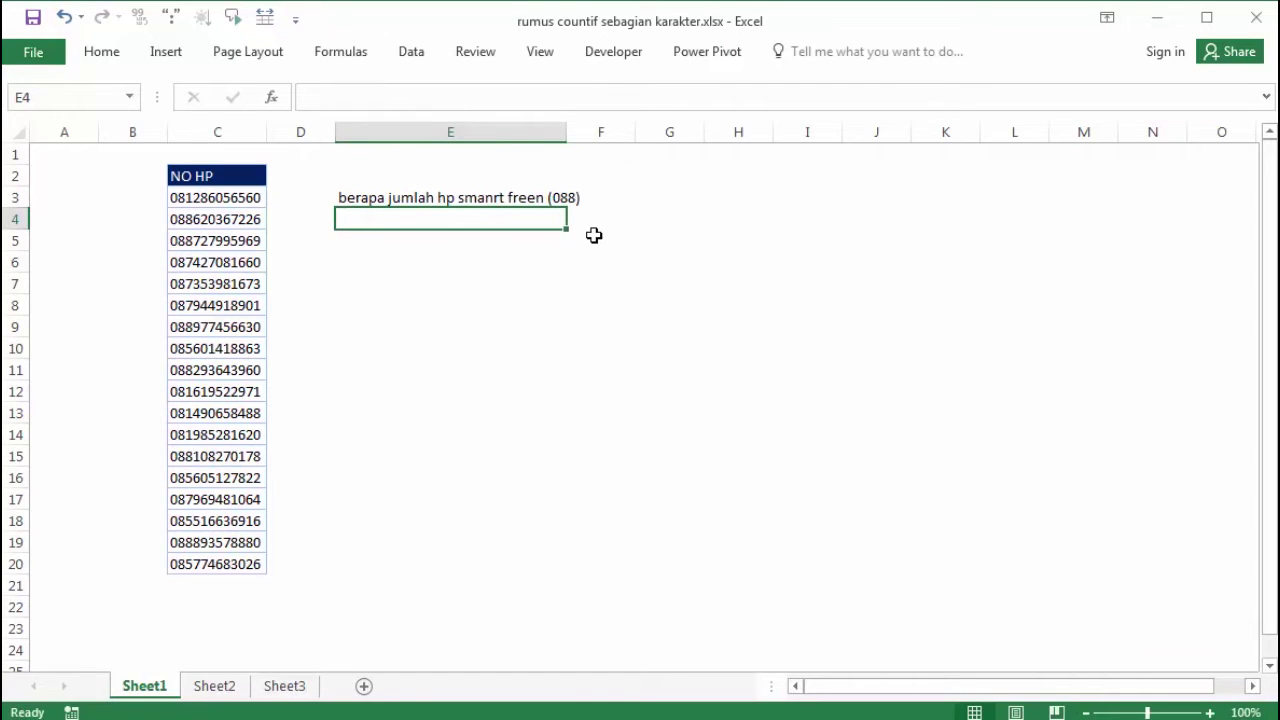
double_click(567, 133)
- Enter =COUNTIF(C3:C20;"088") in F3 to count the matching phone numbers
left_click(634, 197)
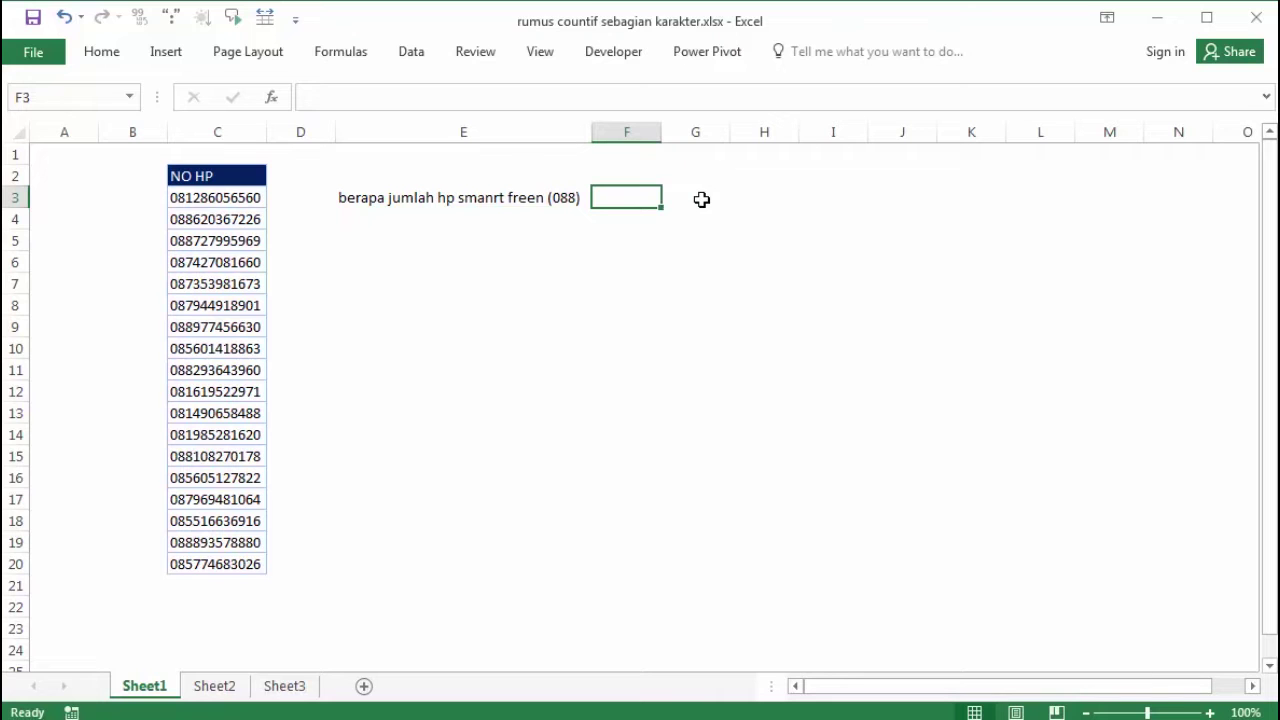
type("=coun")
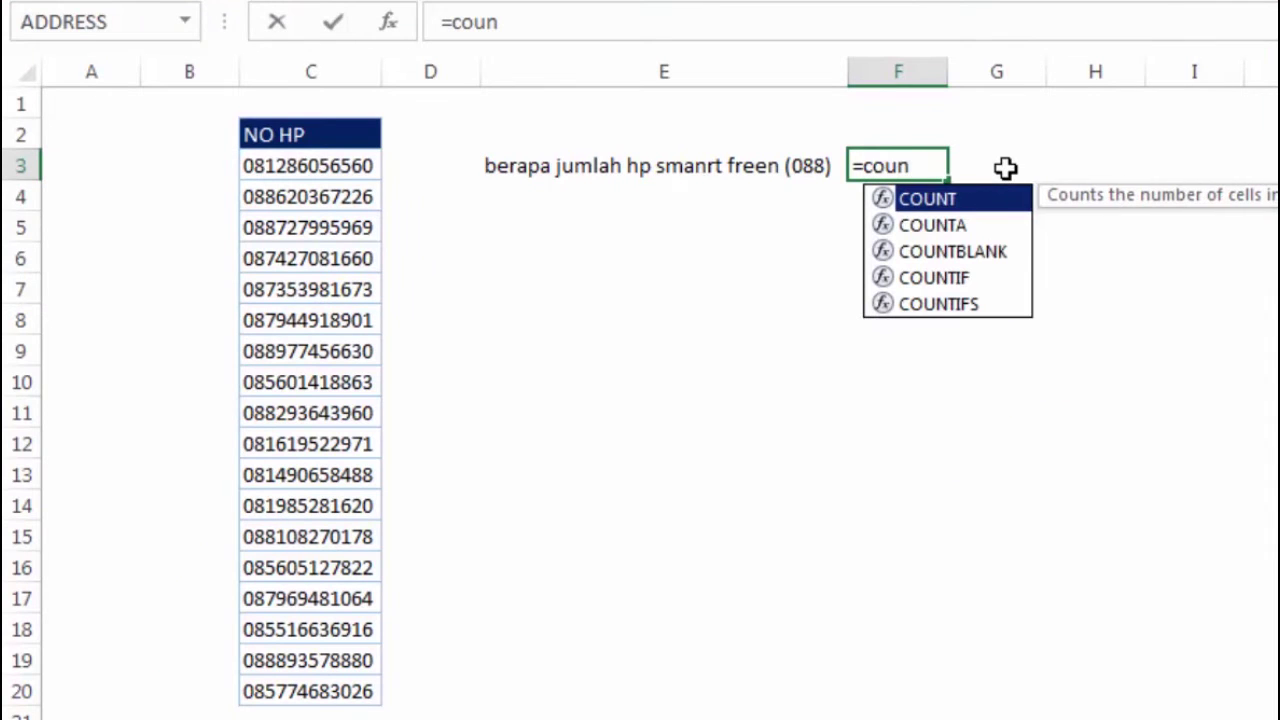
key("Down")
key("Down")
key("Down")
key("Tab")
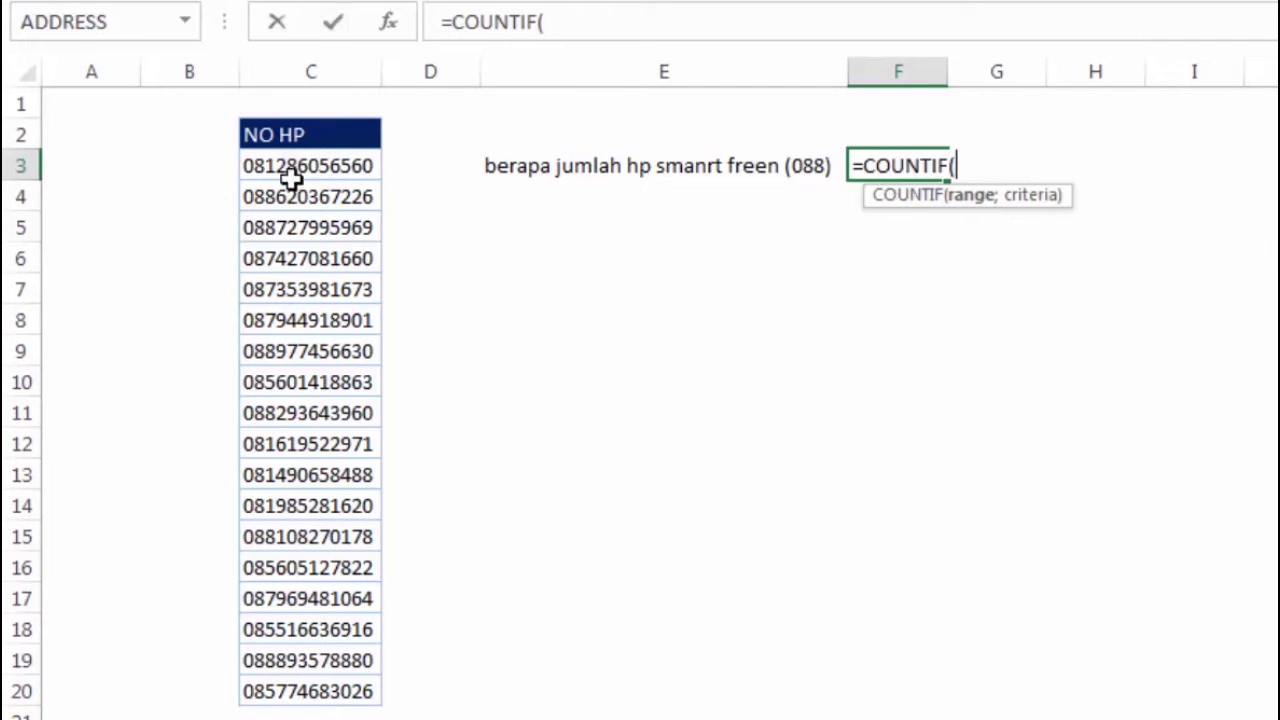
left_click_drag(294, 167, 300, 691)
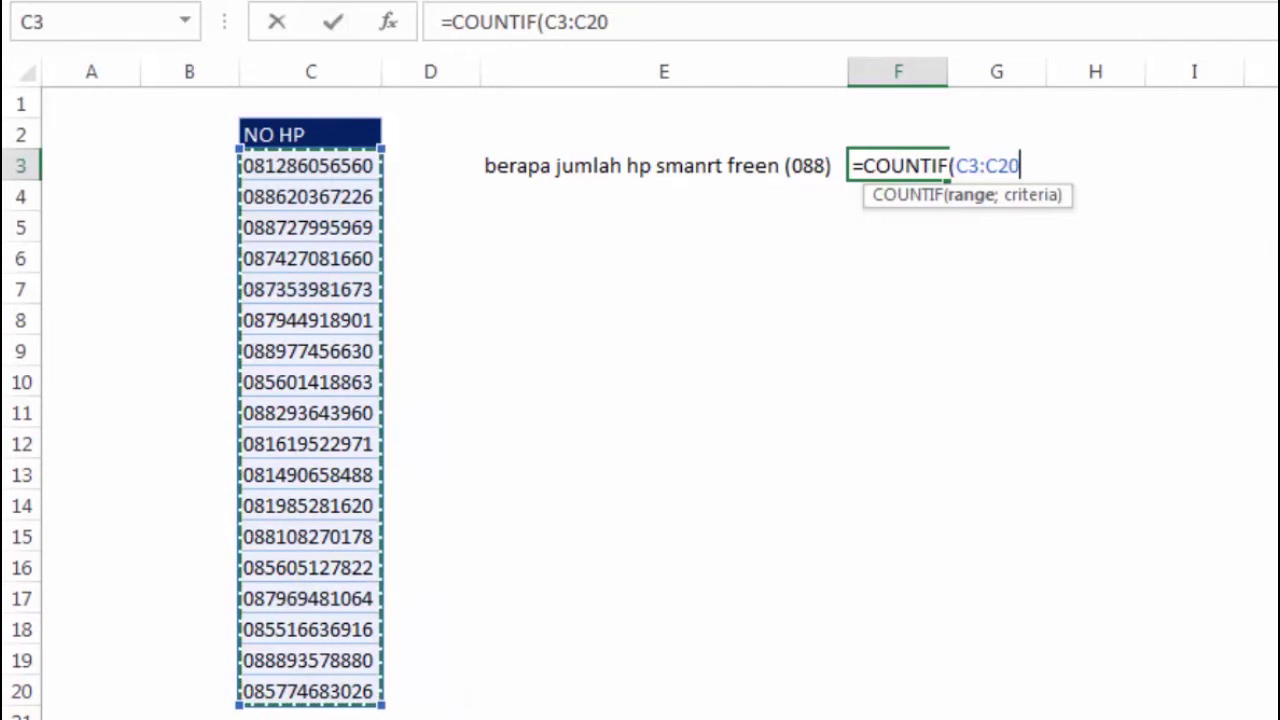
type(";")
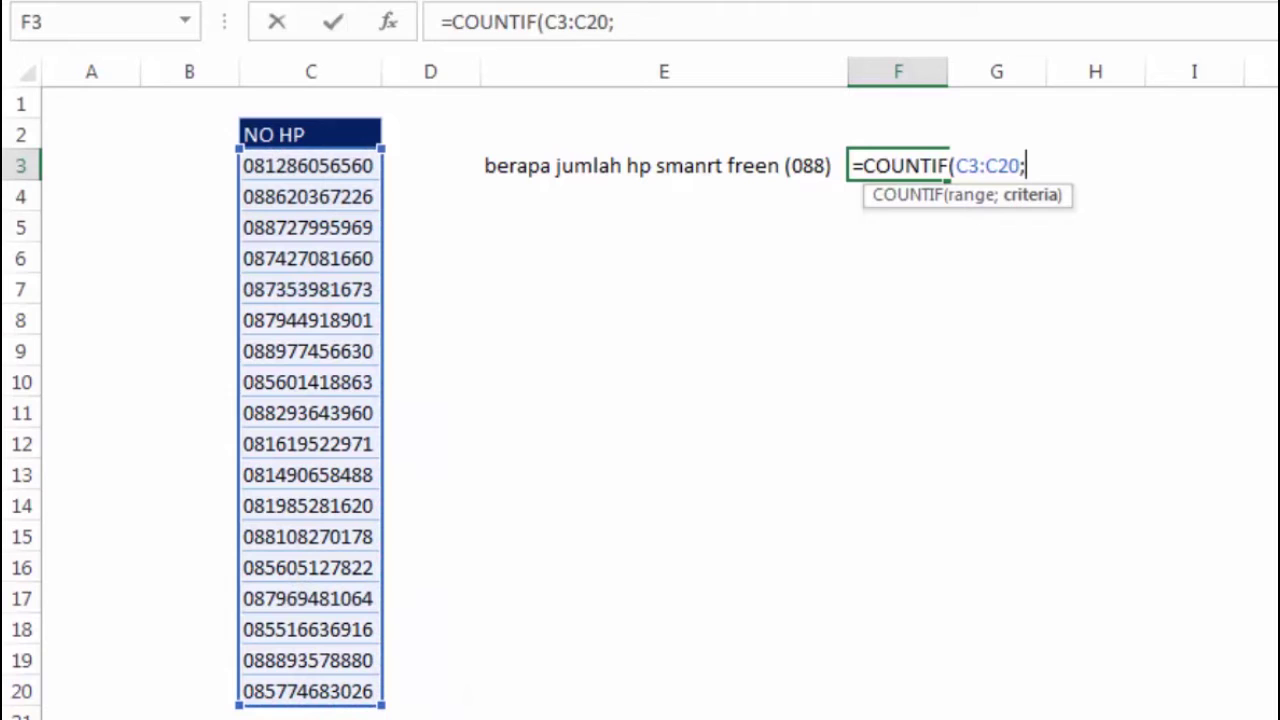
type("\"088")
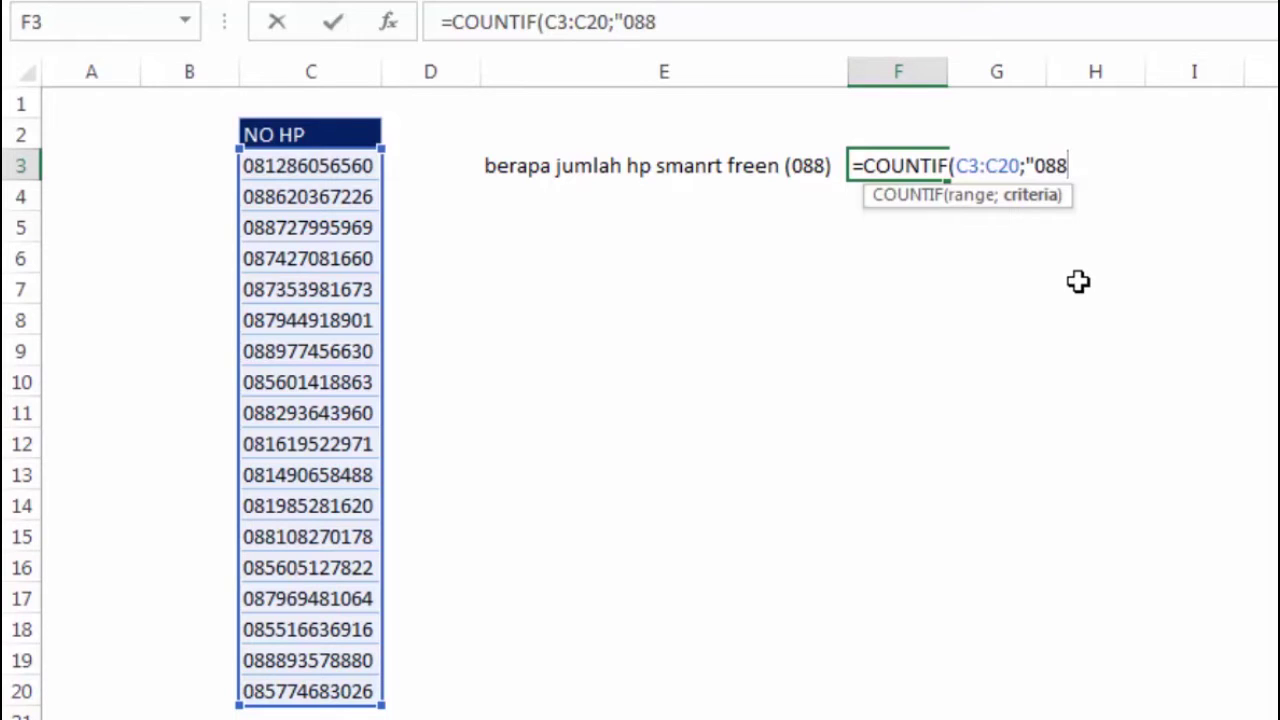
type("\"")
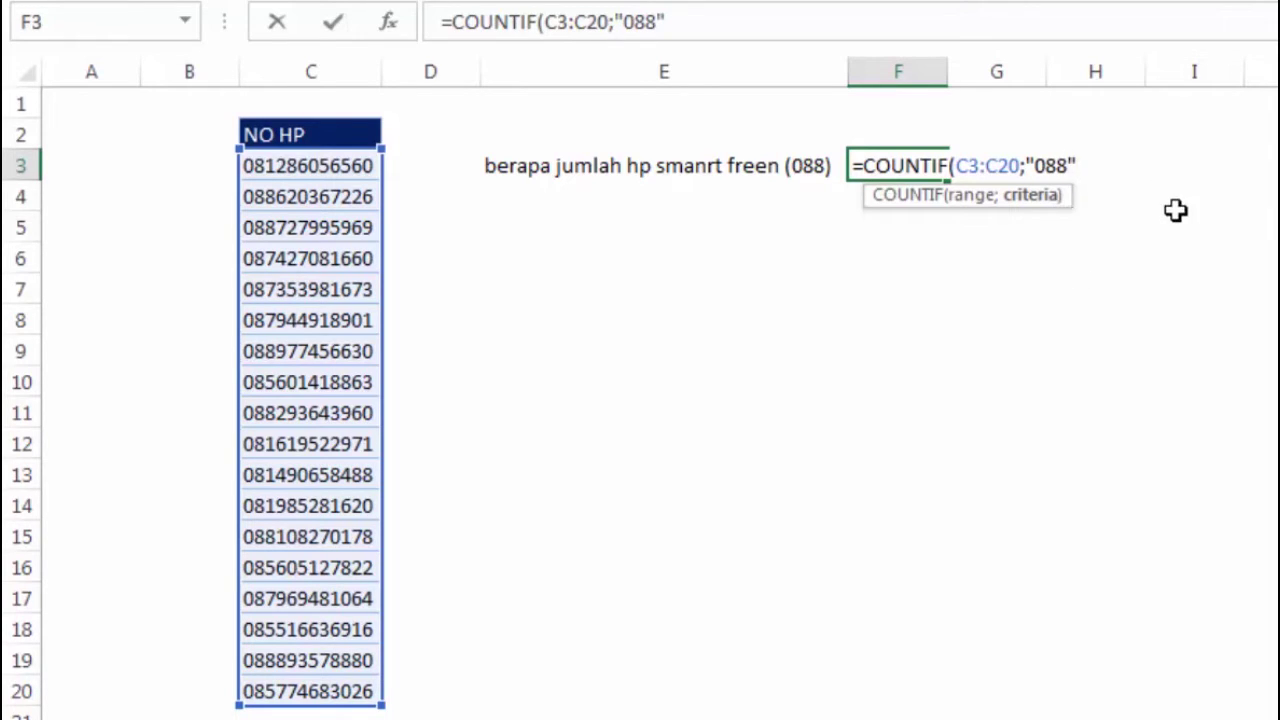
key("Return")
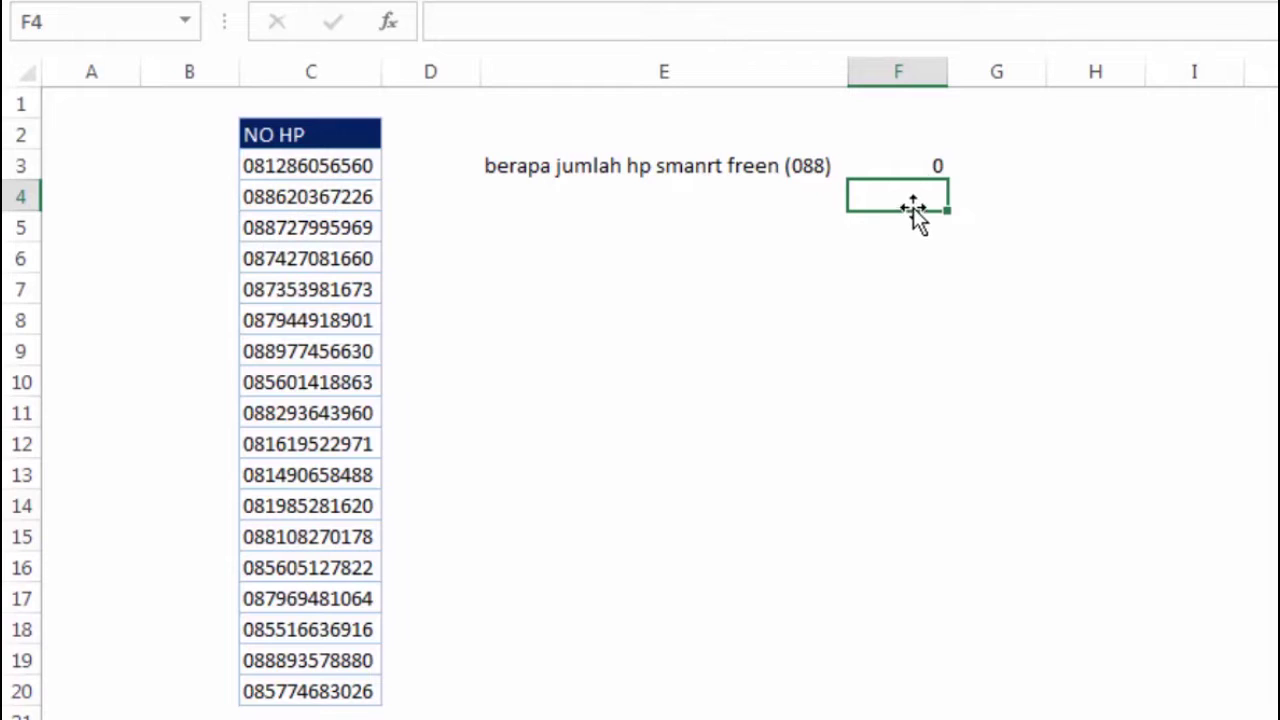
- Add an asterisk wildcard to the COUNTIF criterion in F3, making it "088*"
left_click(931, 163)
double_click(940, 165)
left_click(1067, 165)
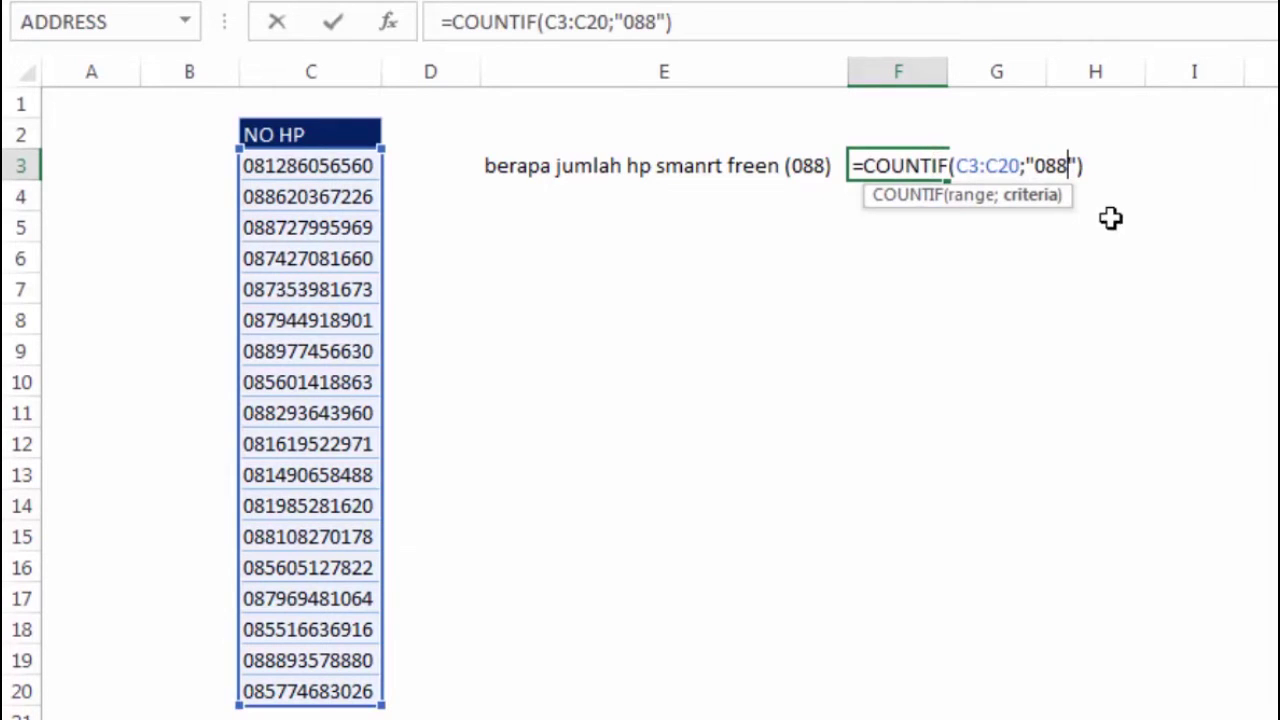
type("*")
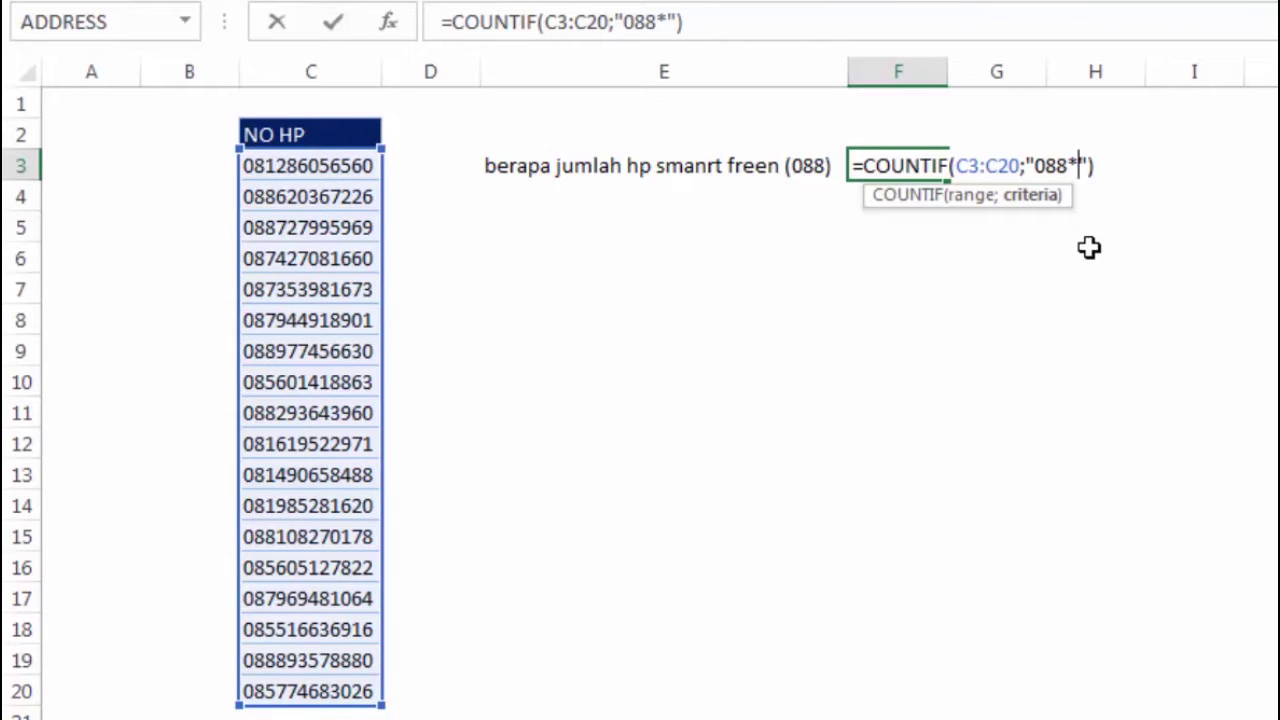
key("Return")
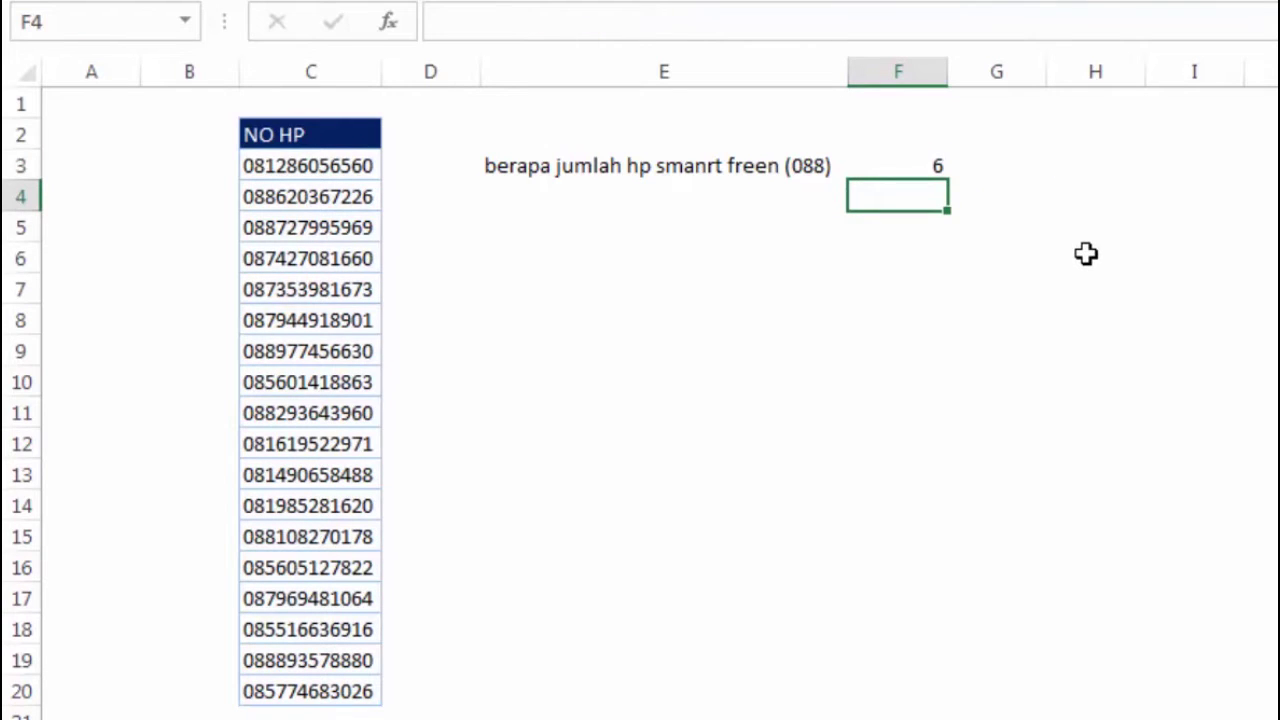
- Check the COUNTIF formula in F3 by selecting every phone number in column C that starts with 088
left_click(916, 165)
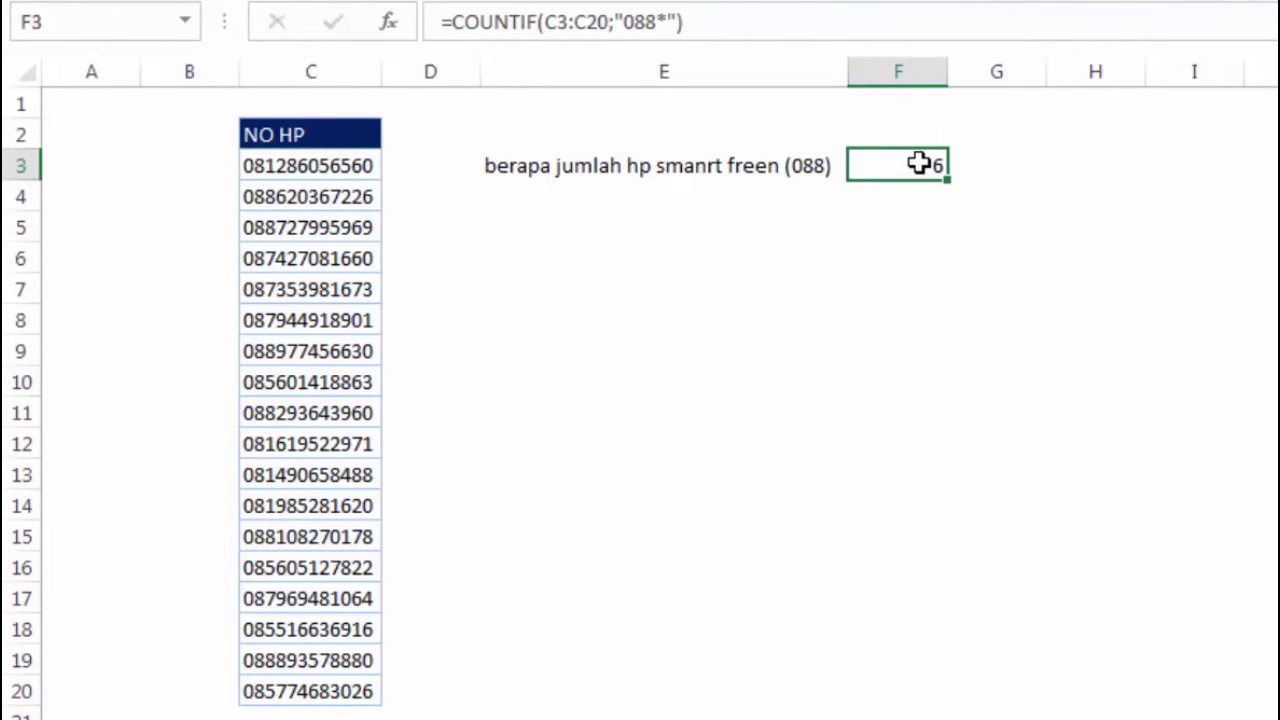
left_click(305, 200)
left_click(300, 222, "ctrl")
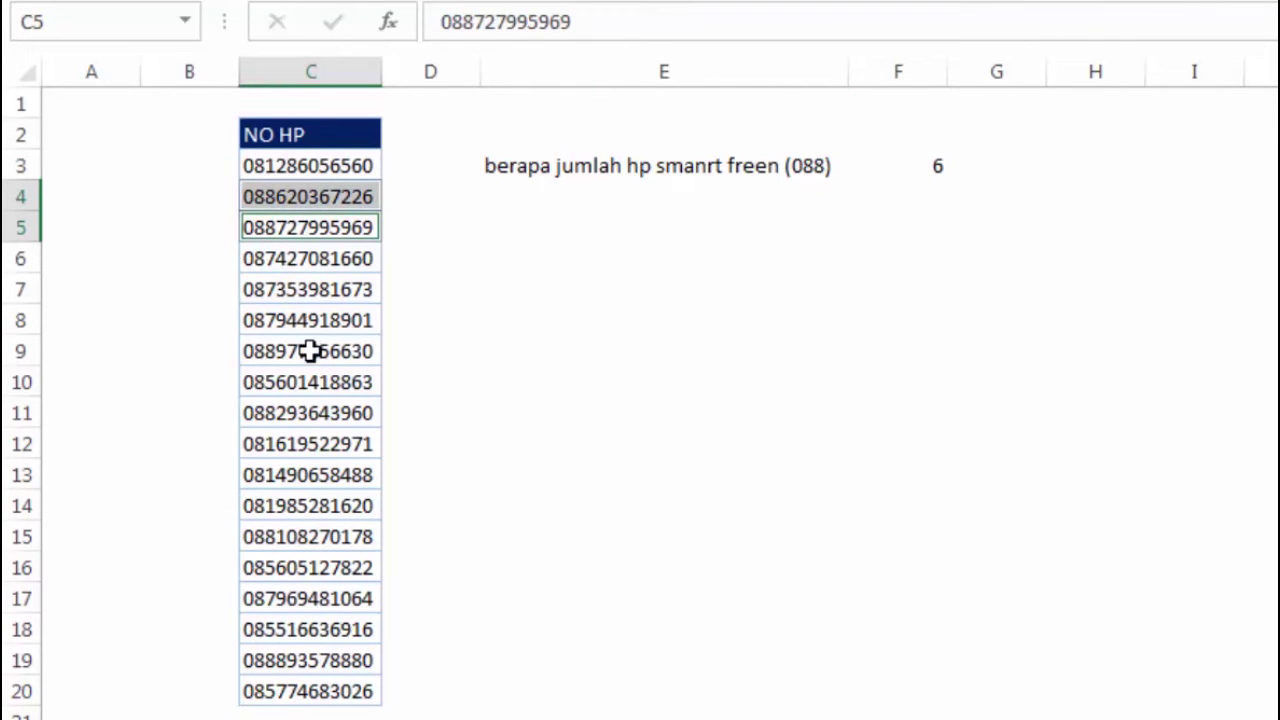
left_click(300, 414, "ctrl")
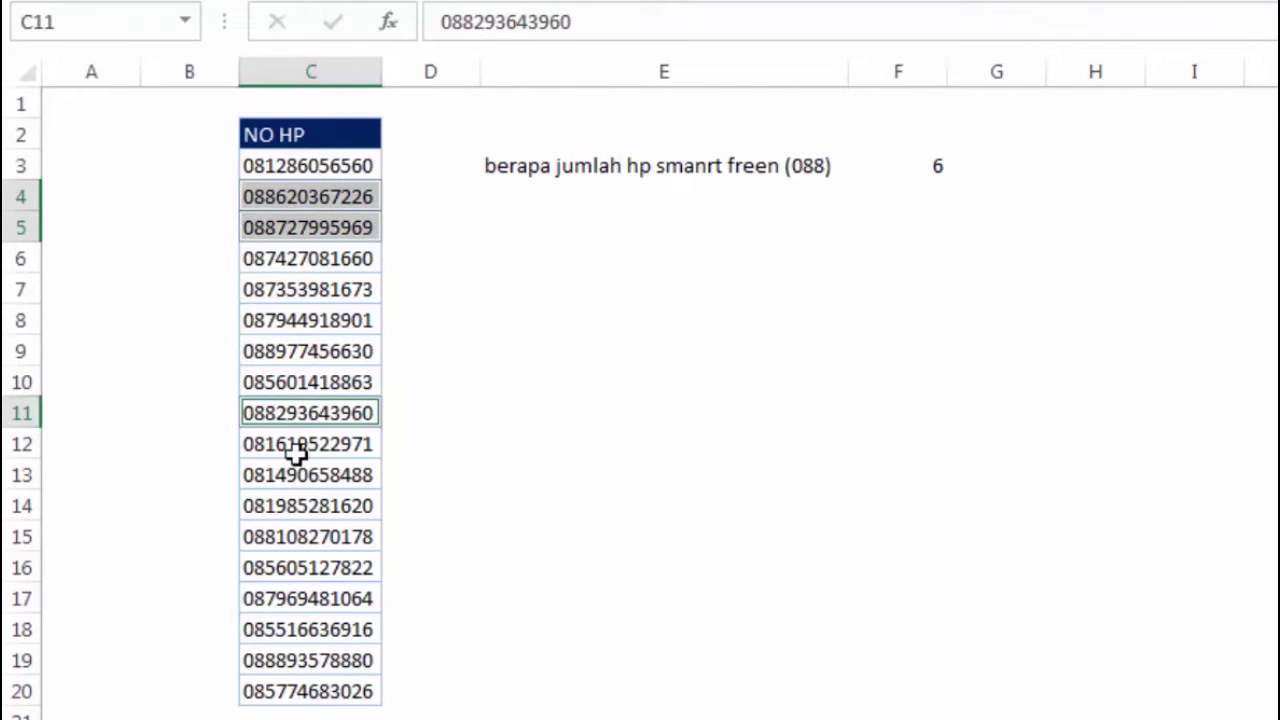
left_click(288, 539, "ctrl")
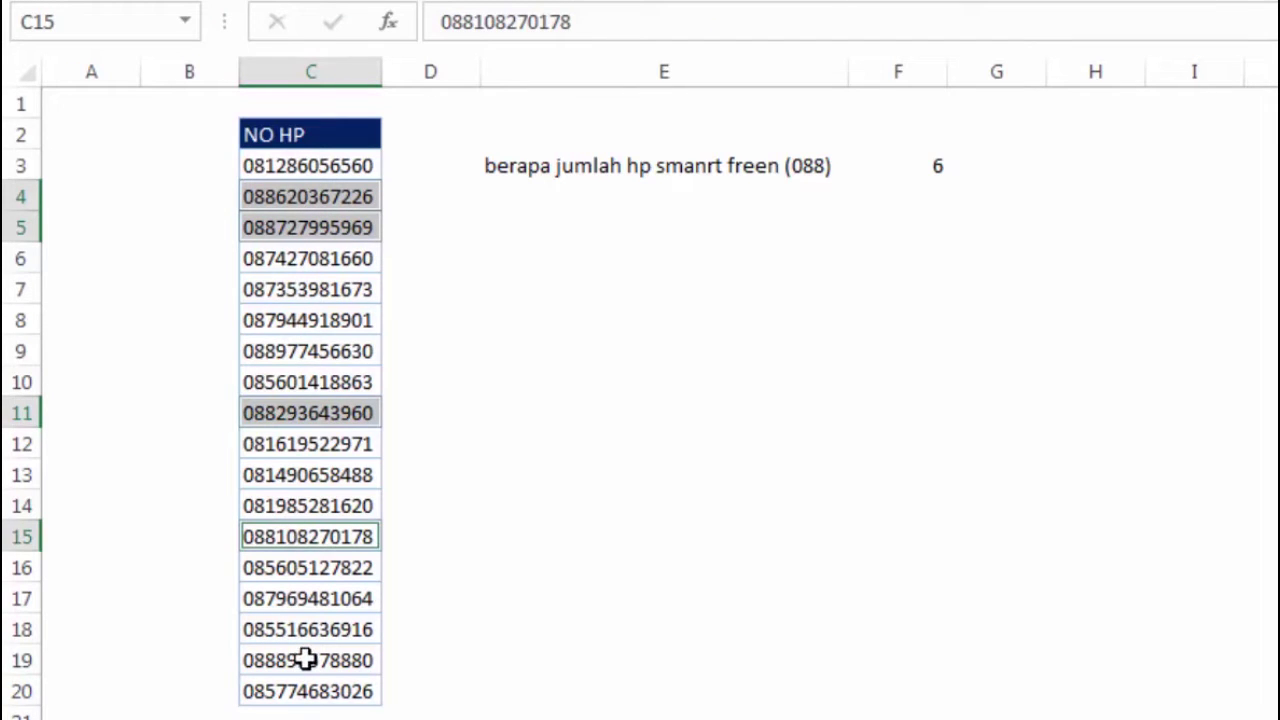
left_click(305, 660, "ctrl")
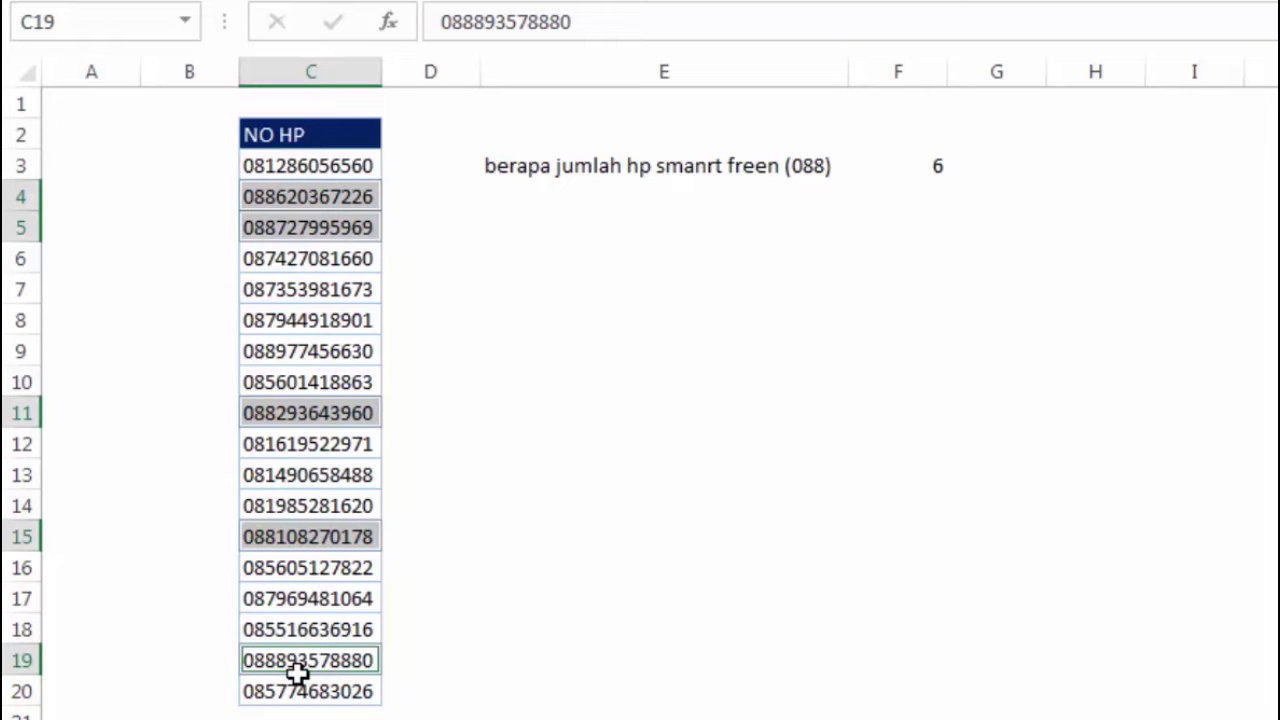
left_click(328, 352, "ctrl")
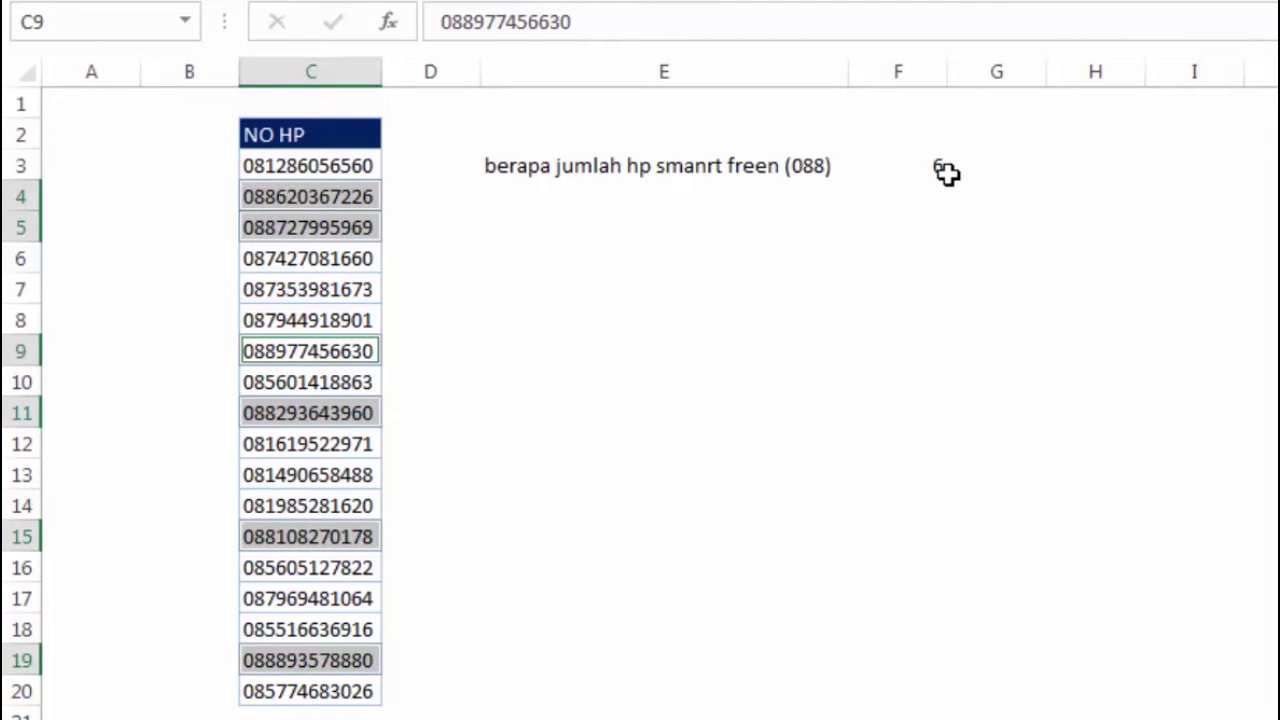
- Enter the label "berapa jumlah no hp simpati" in E4 and select the result cell F4
left_click(506, 193)
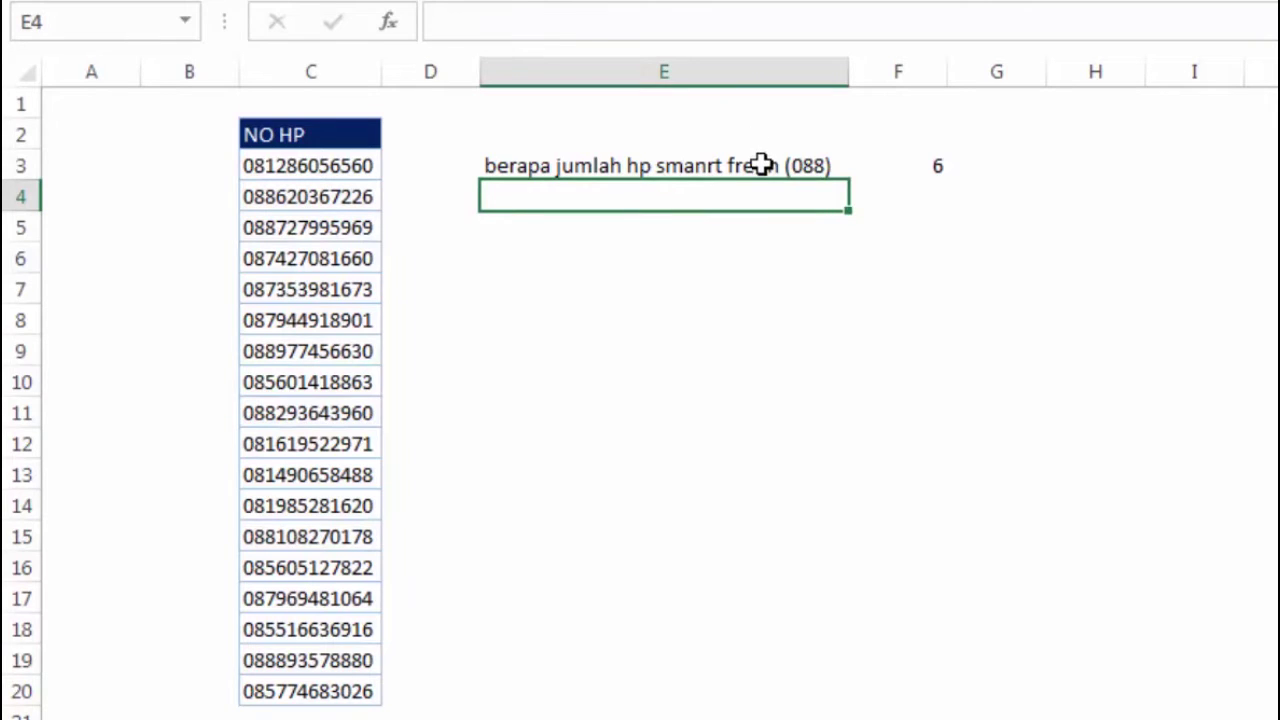
type("berapa jumlah hp smanrt freen (088)")
key("shift+Home")
key("shift+Right")
key("shift+Right")
key("shift+Right")
key("shift+Right")
key("shift+Right")
key("shift+Right")
key("shift+Right")
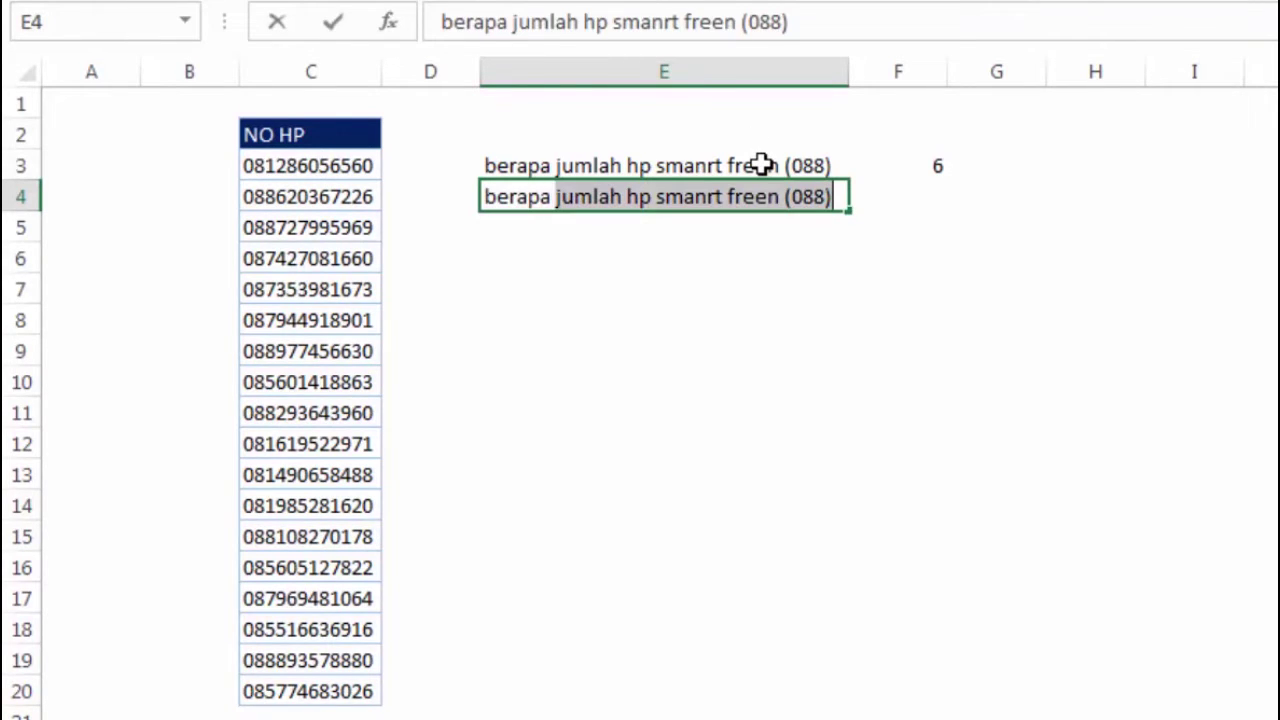
key("shift+Right")
key("shift+Right")
key("shift+Right")
key("shift+Right")
key("shift+Right")
key("shift+Right")
key("shift+Right")
type("no")
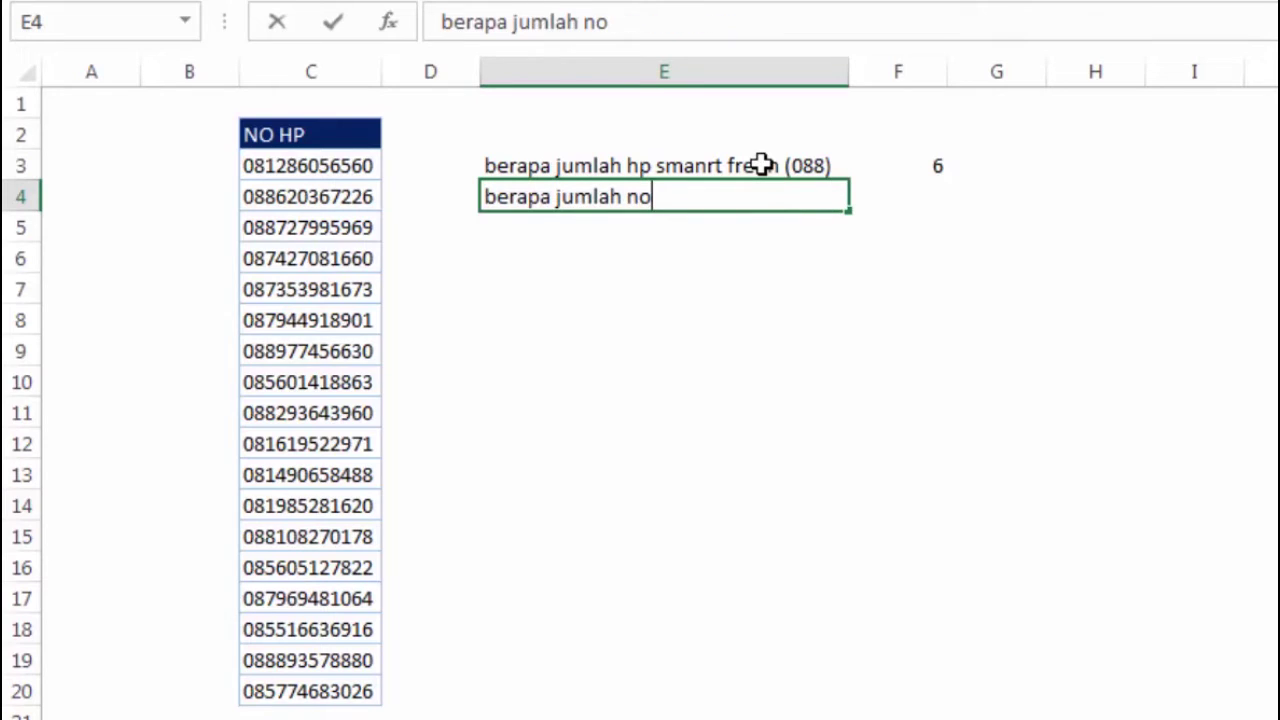
type(" j")
key("BackSpace")
type("hp simpati")
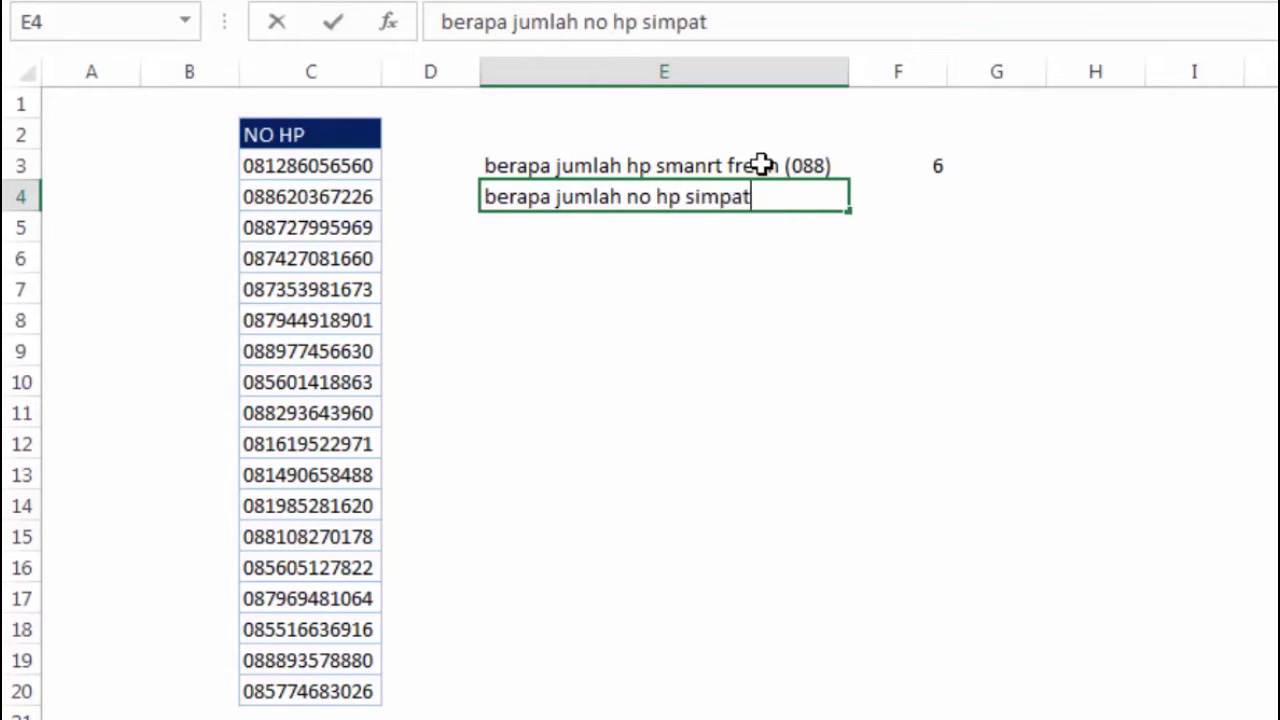
key("Return")
left_click(932, 190)
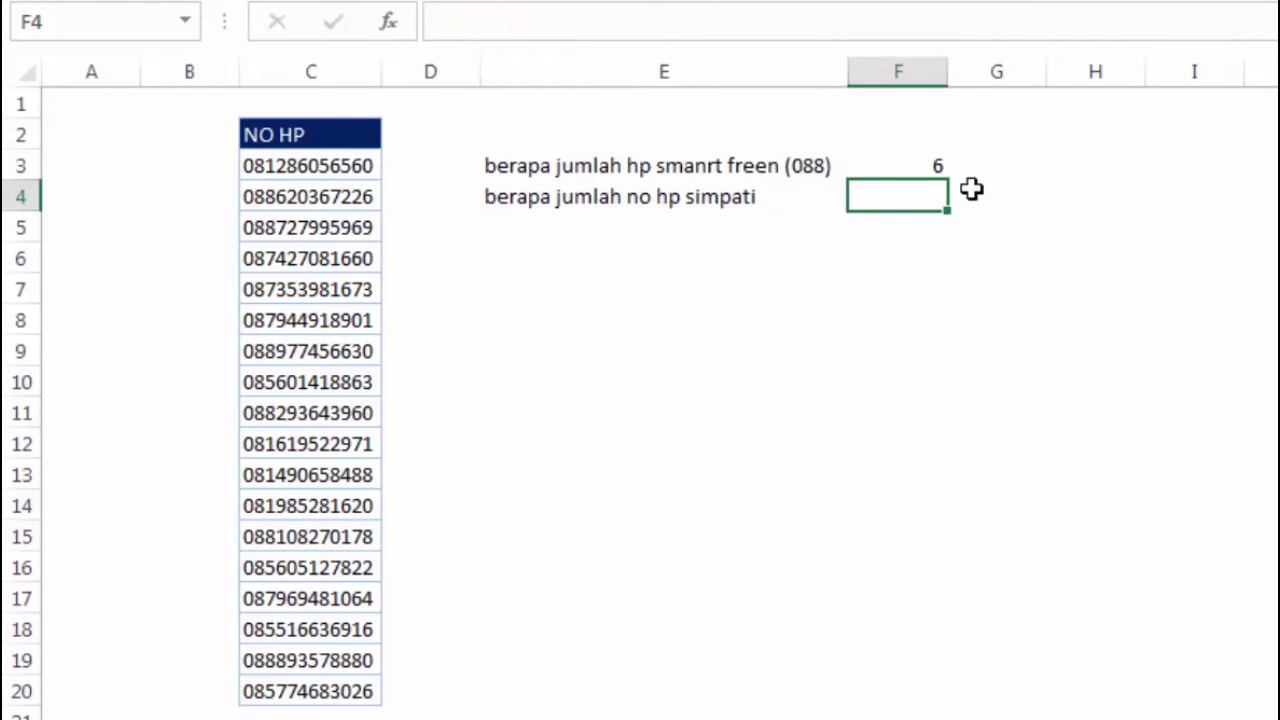
- Enter =COUNTIF(C3:C20;"081*") in F4 to count the phone numbers starting with 081
type("=coun")
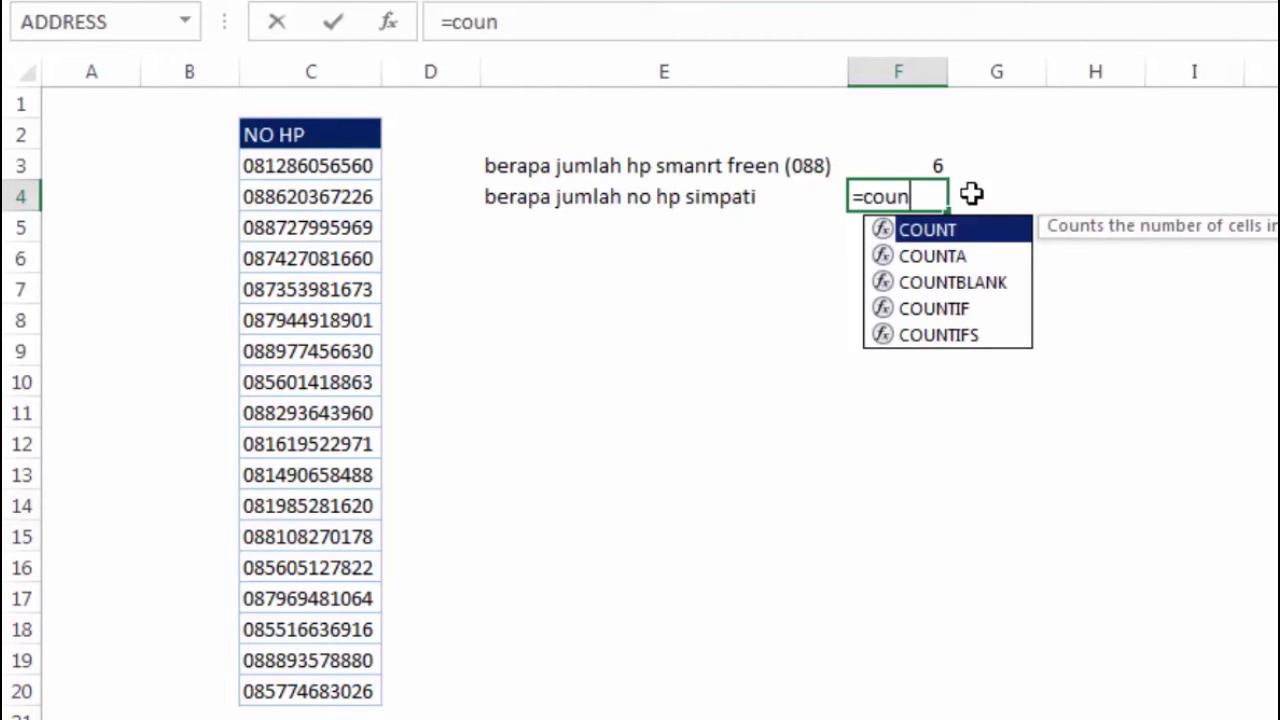
key("Down")
key("Down")
key("Down")
key("Tab")
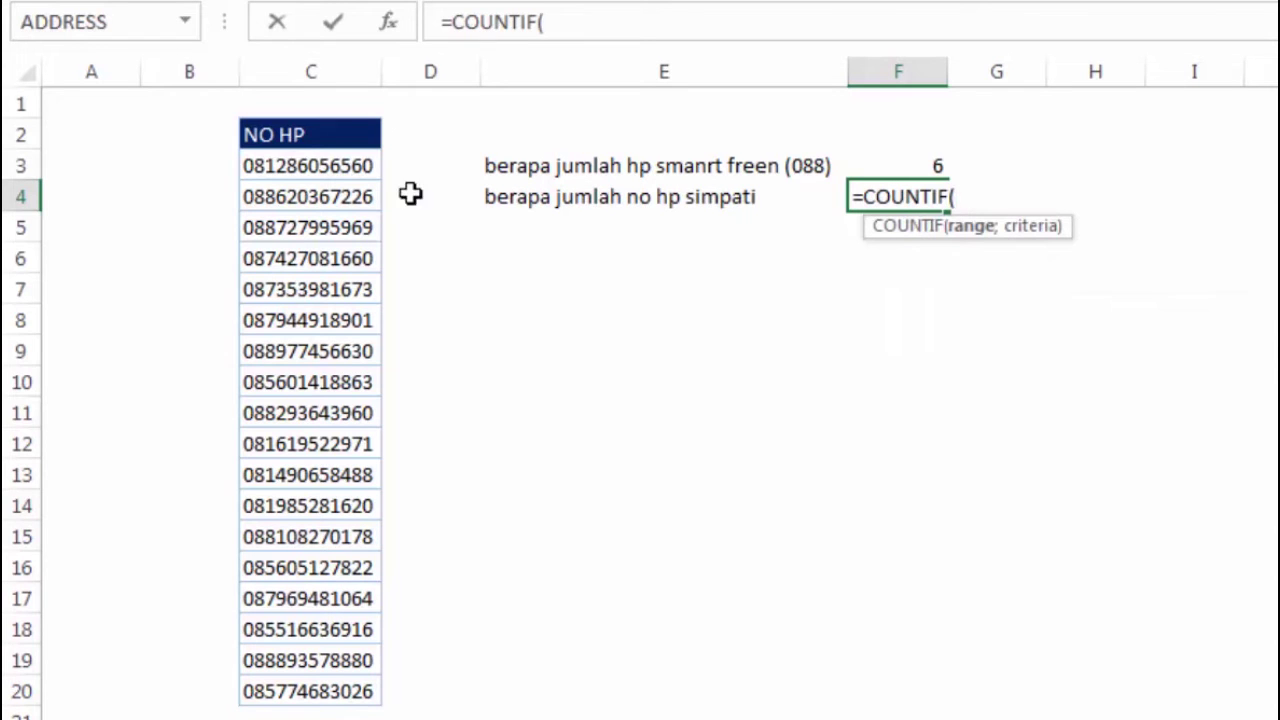
left_click_drag(343, 166, 340, 686)
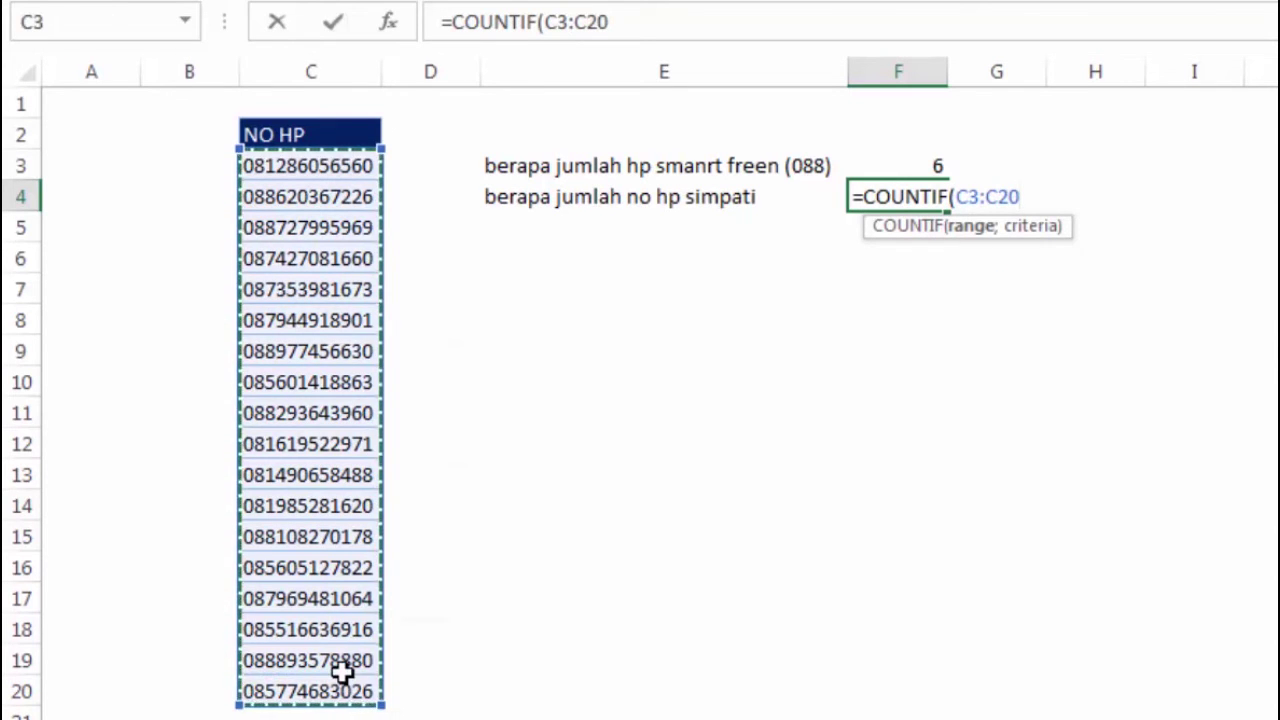
type(";\"")
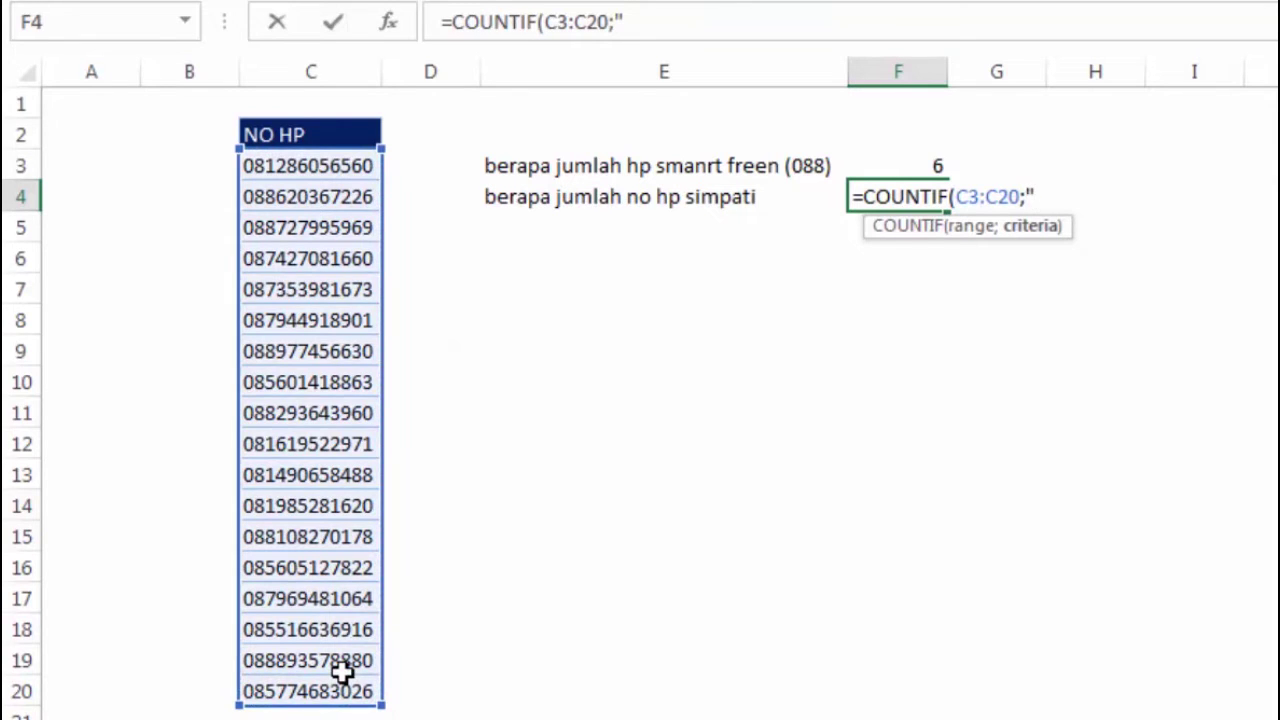
type("081*\"")
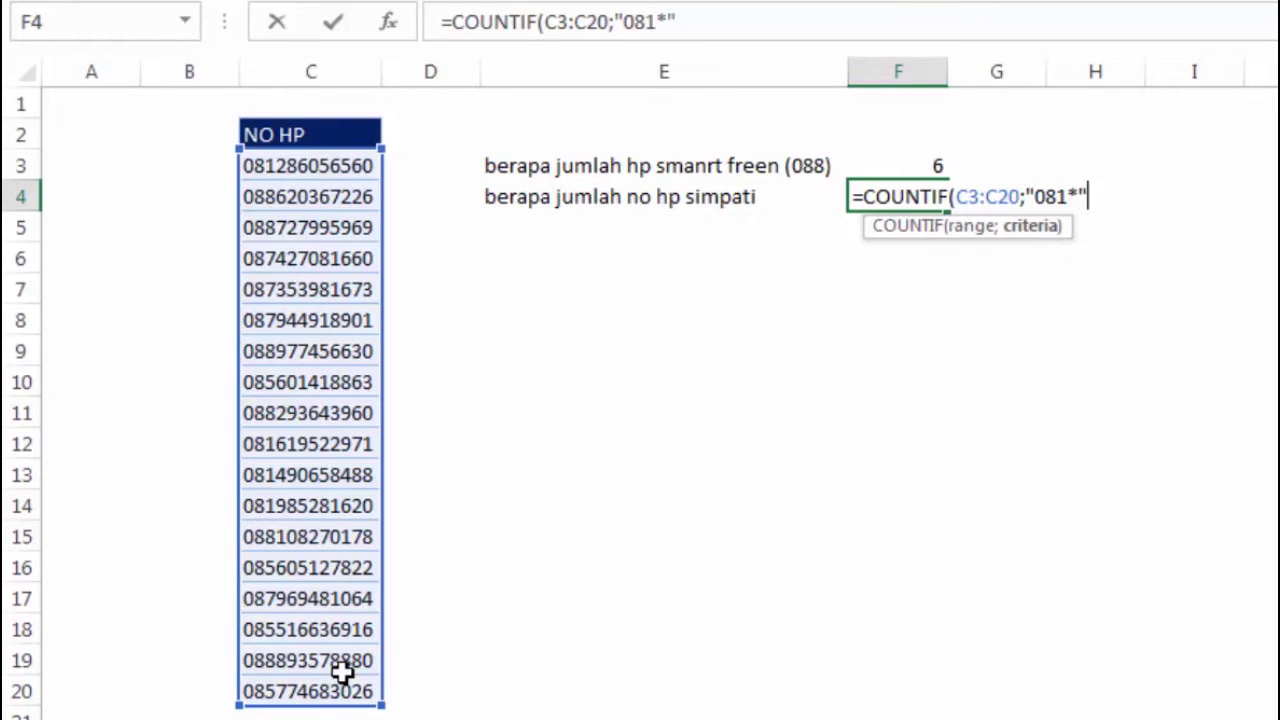
key("Return")
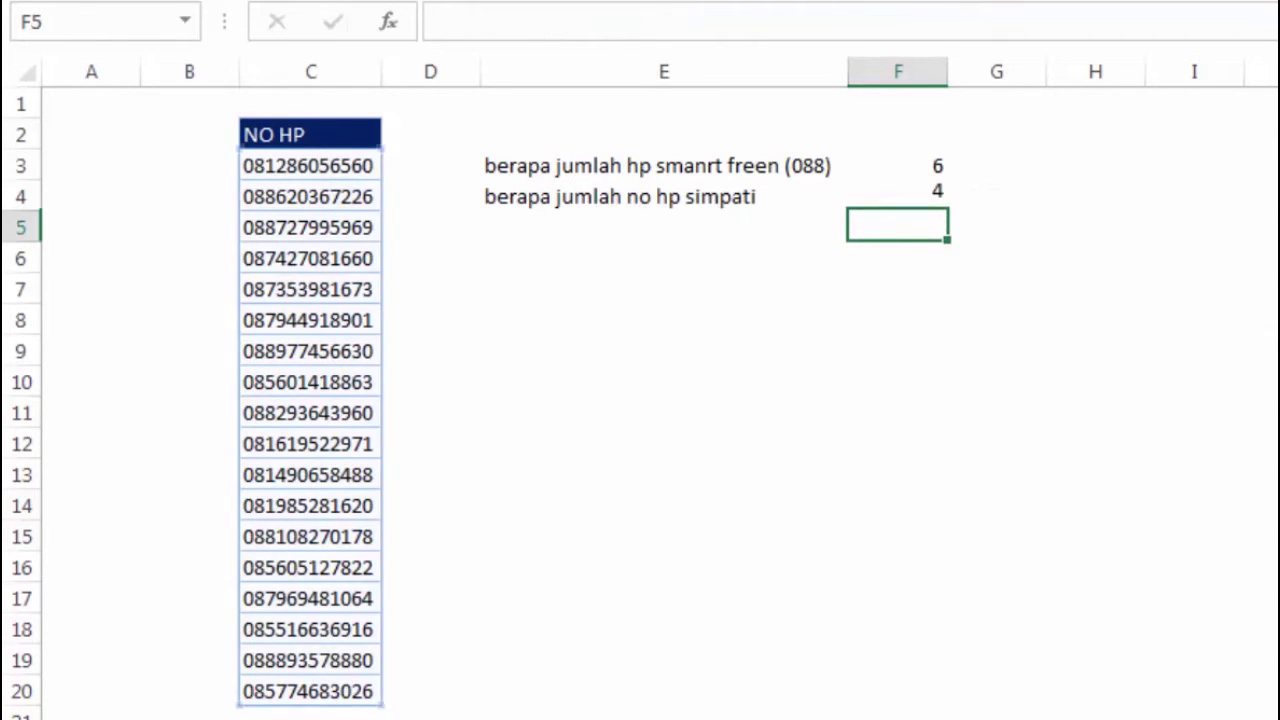
- Check the COUNTIF formulas in F4 and F3 against the phone numbers in column C
left_click(940, 188)
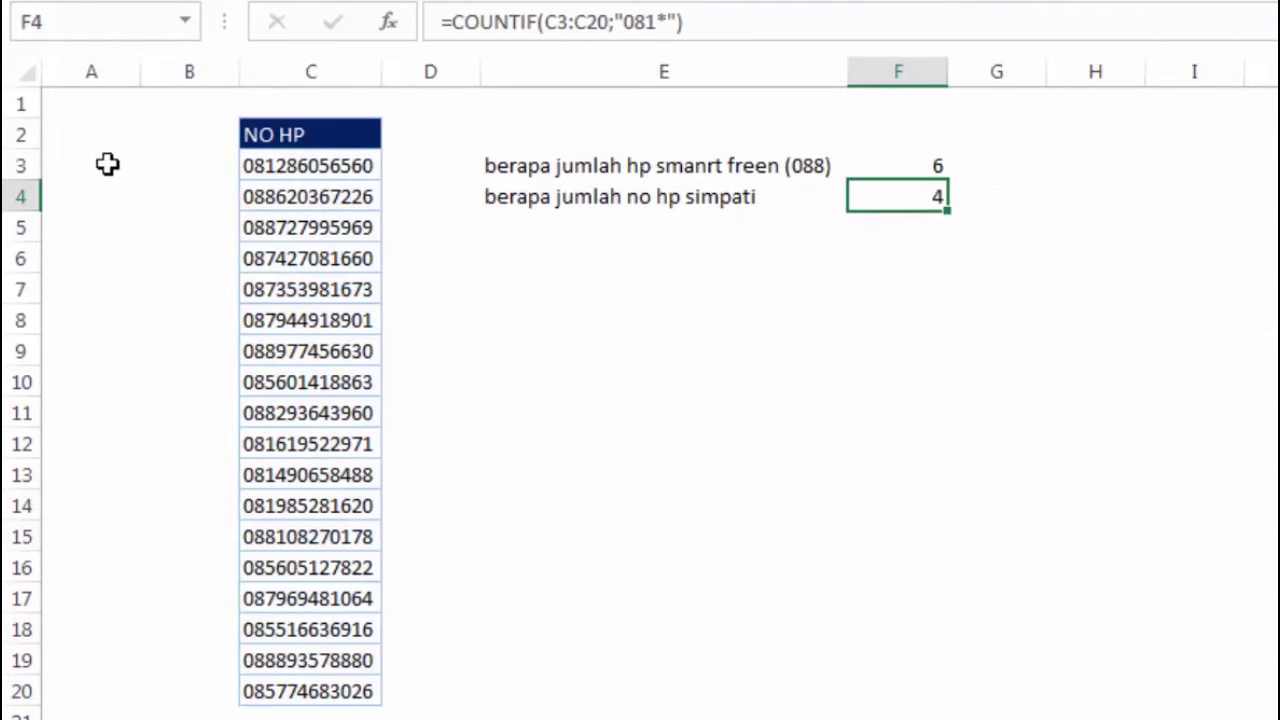
left_click(266, 168)
left_click(278, 228)
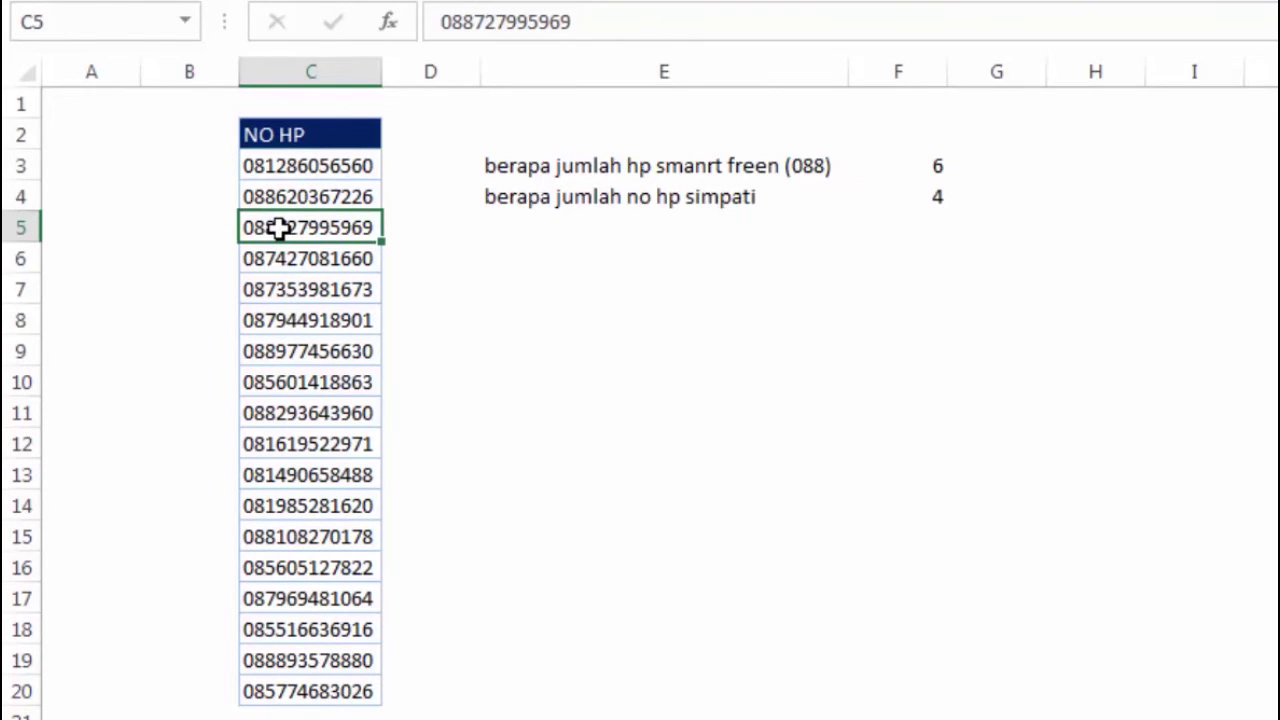
left_click(939, 197)
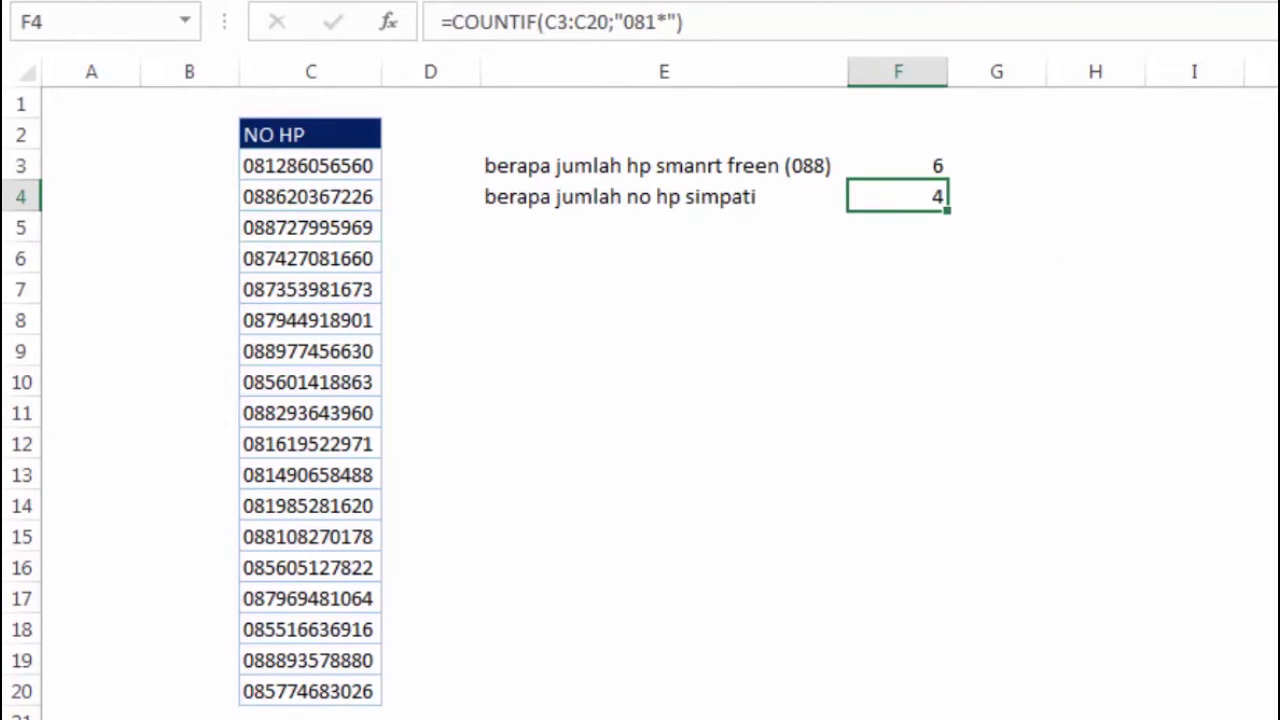
left_click(727, 277)
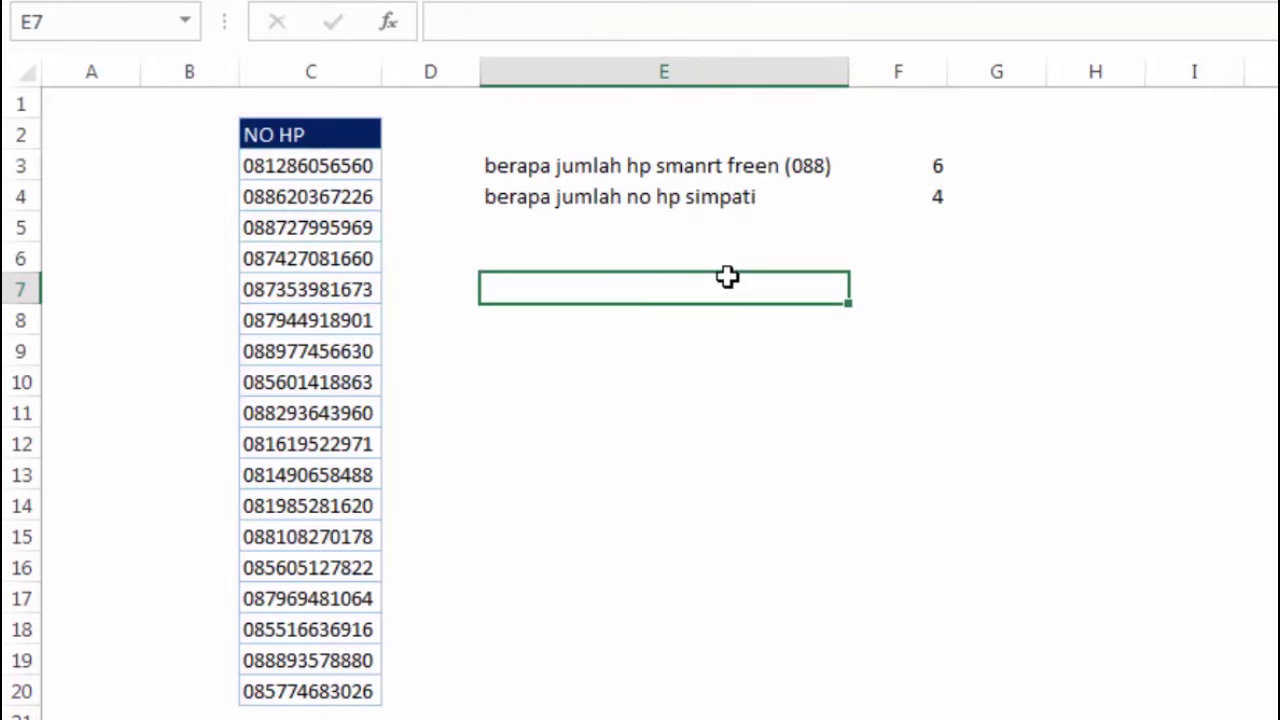
double_click(941, 166)
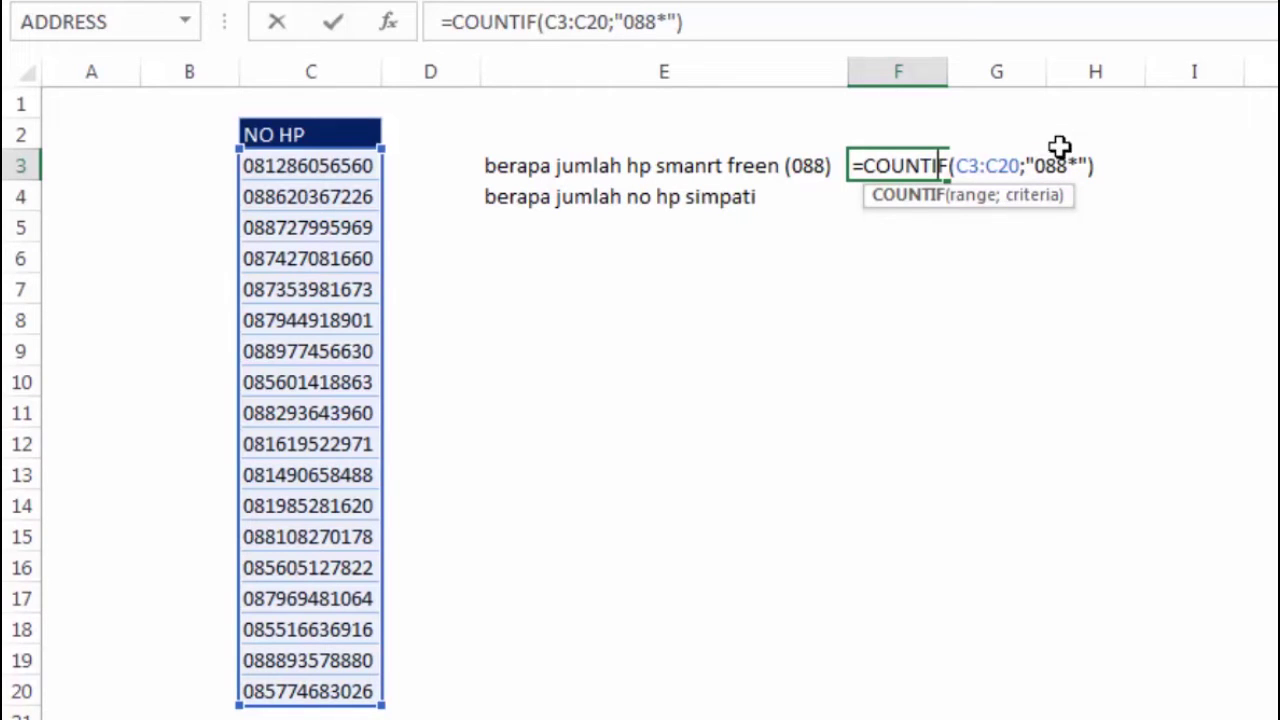
key("ctrl+Return")
left_click(980, 360)
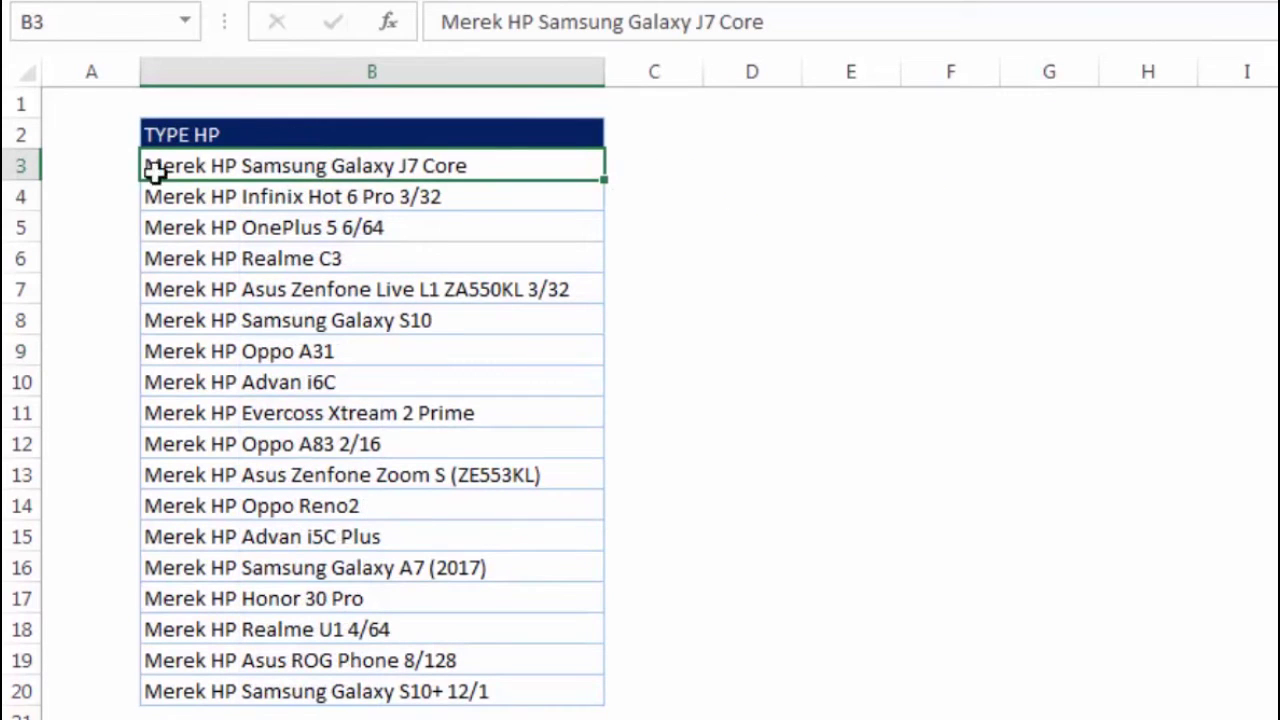
- Look through the phone models in the TYPE HP list and enter the label "berapa samsung" in D3
left_click(316, 232)
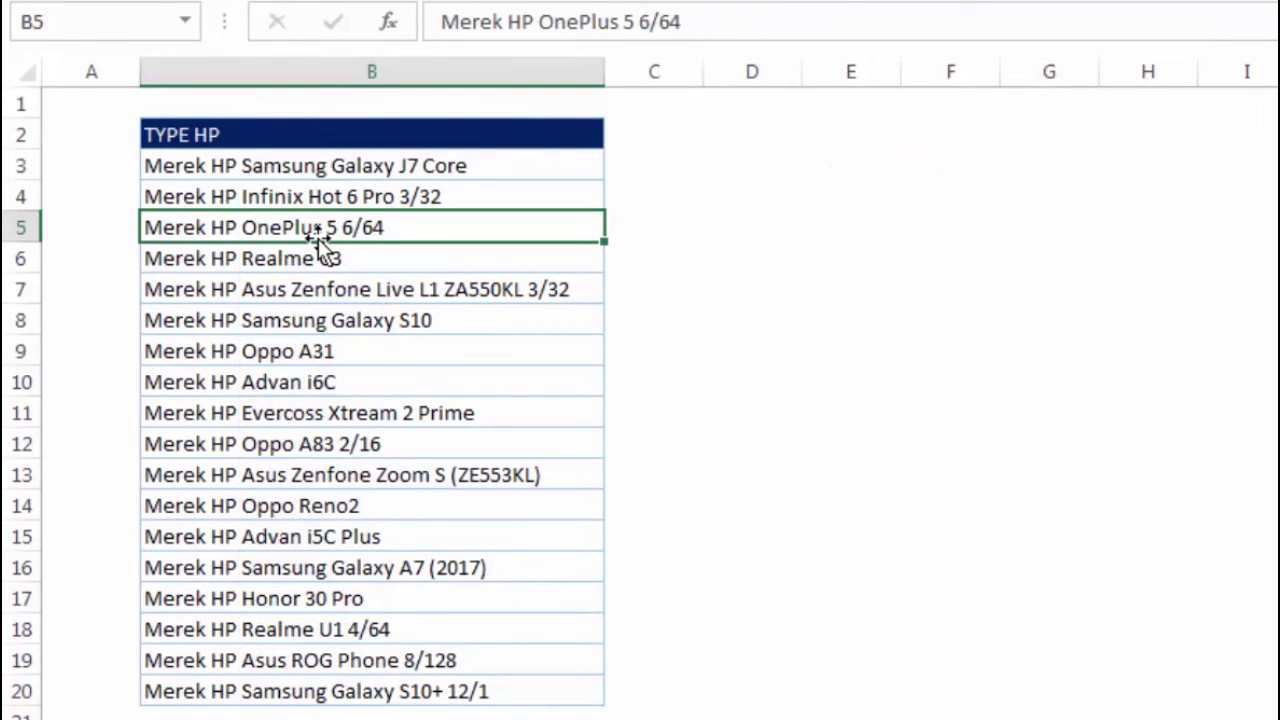
left_click(242, 204)
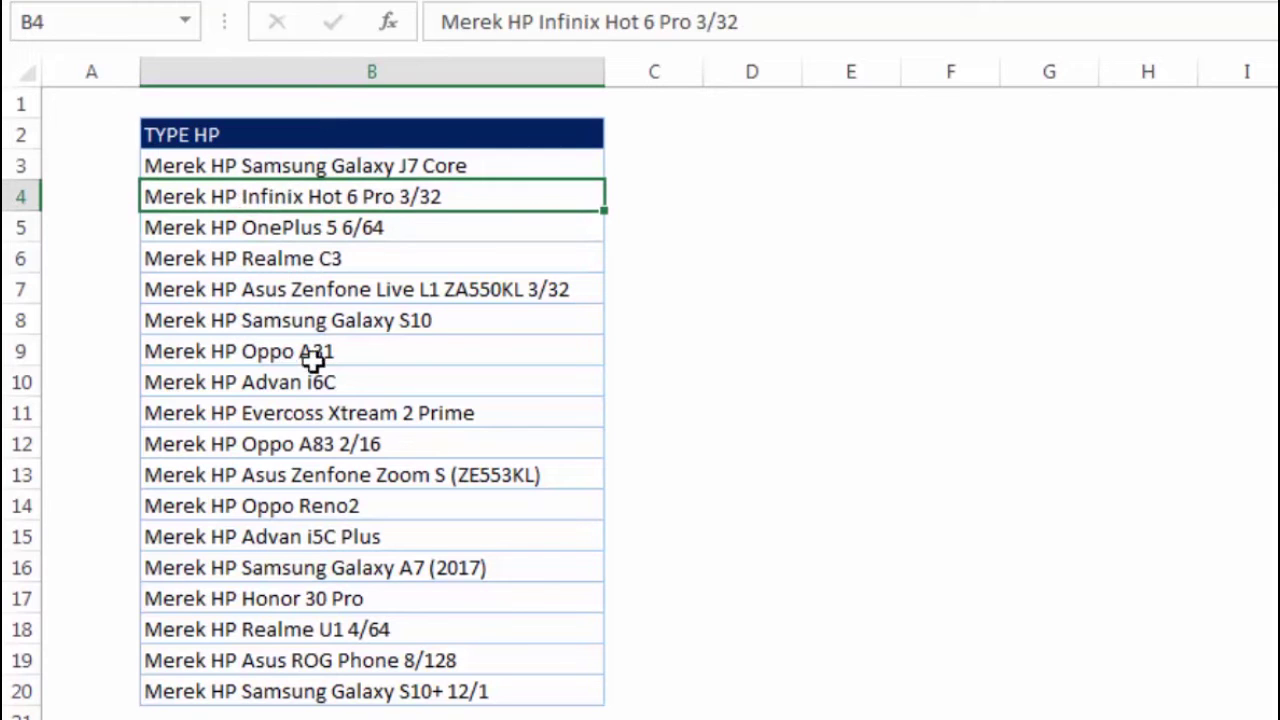
left_click(283, 566)
left_click(271, 685)
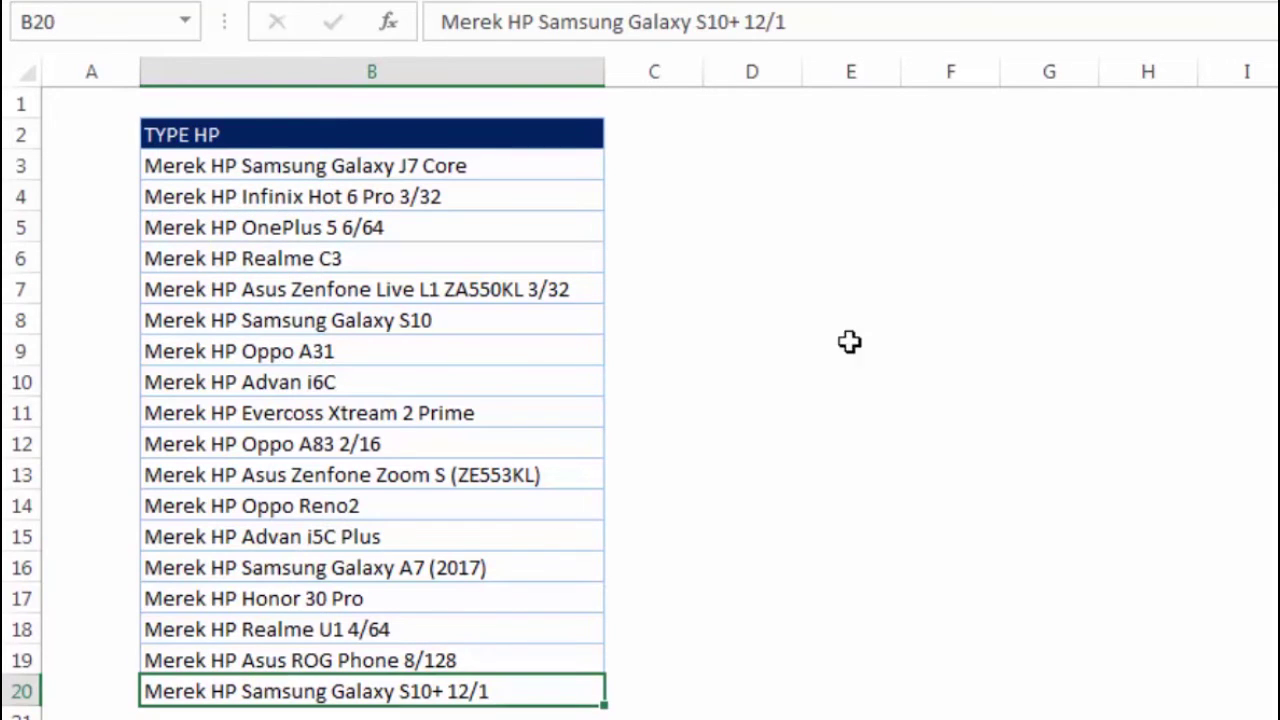
left_click(808, 138)
left_click(745, 171)
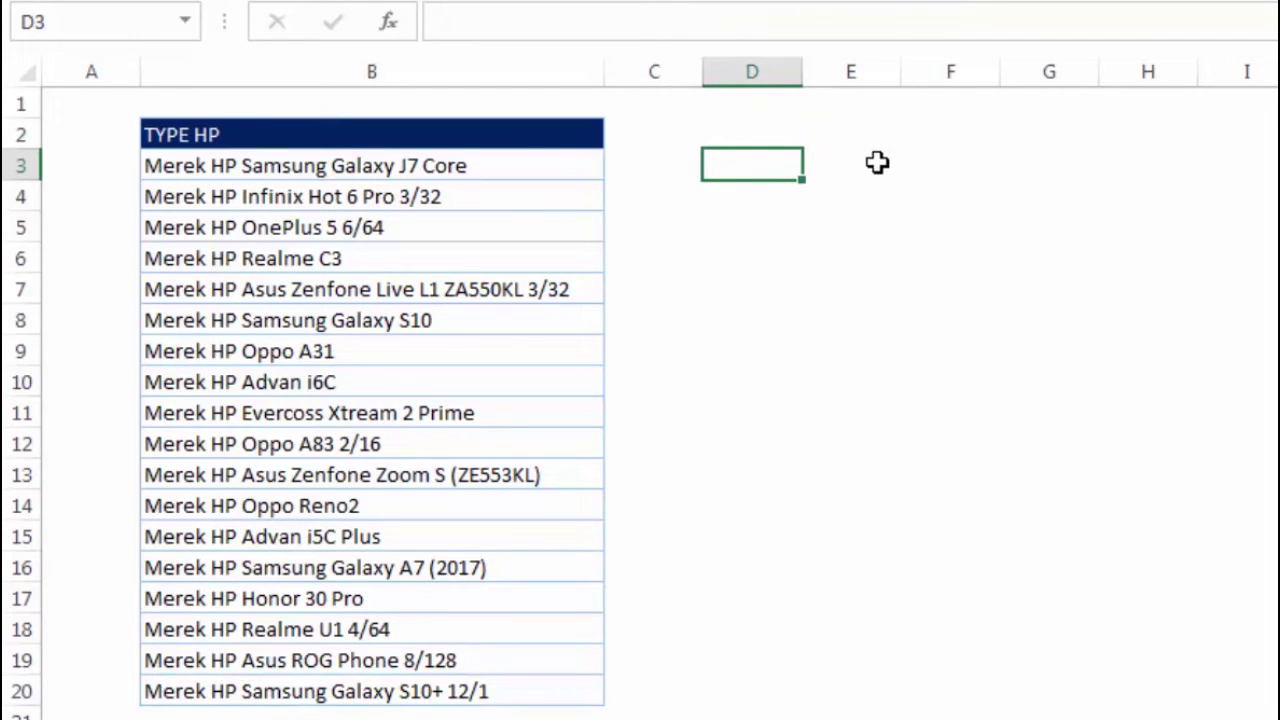
type("berapa samsung")
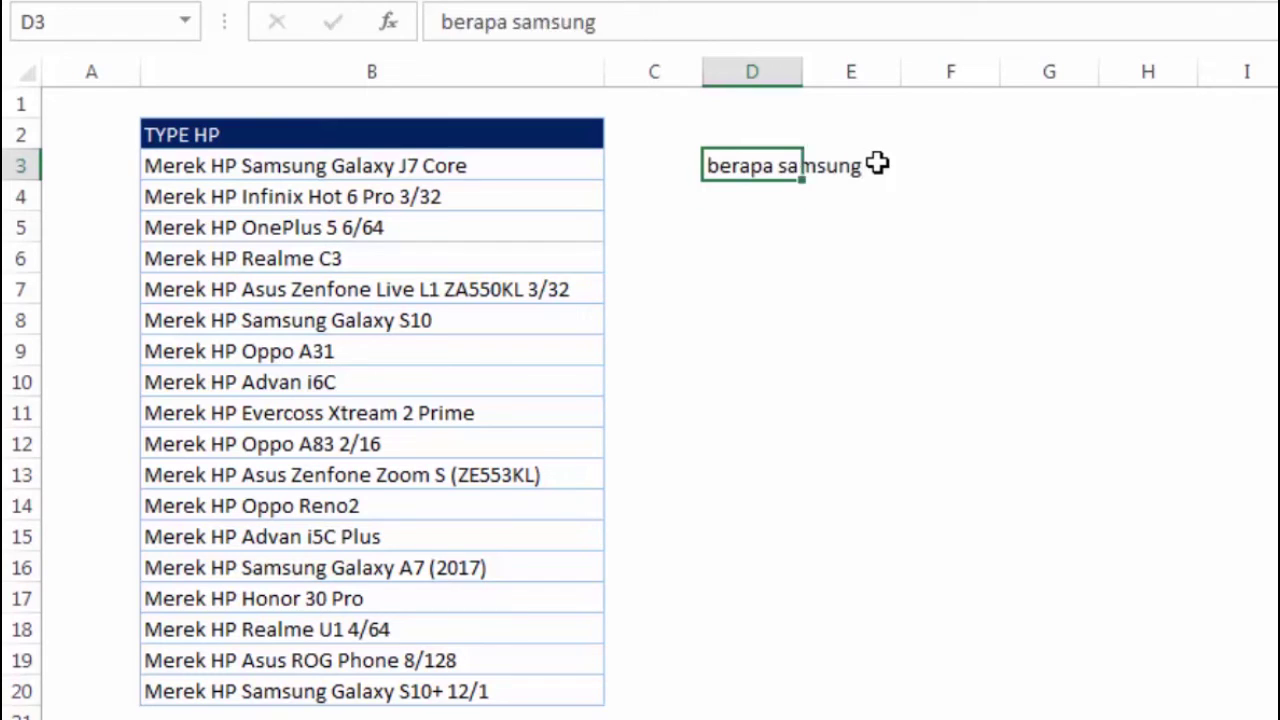
key("Return")
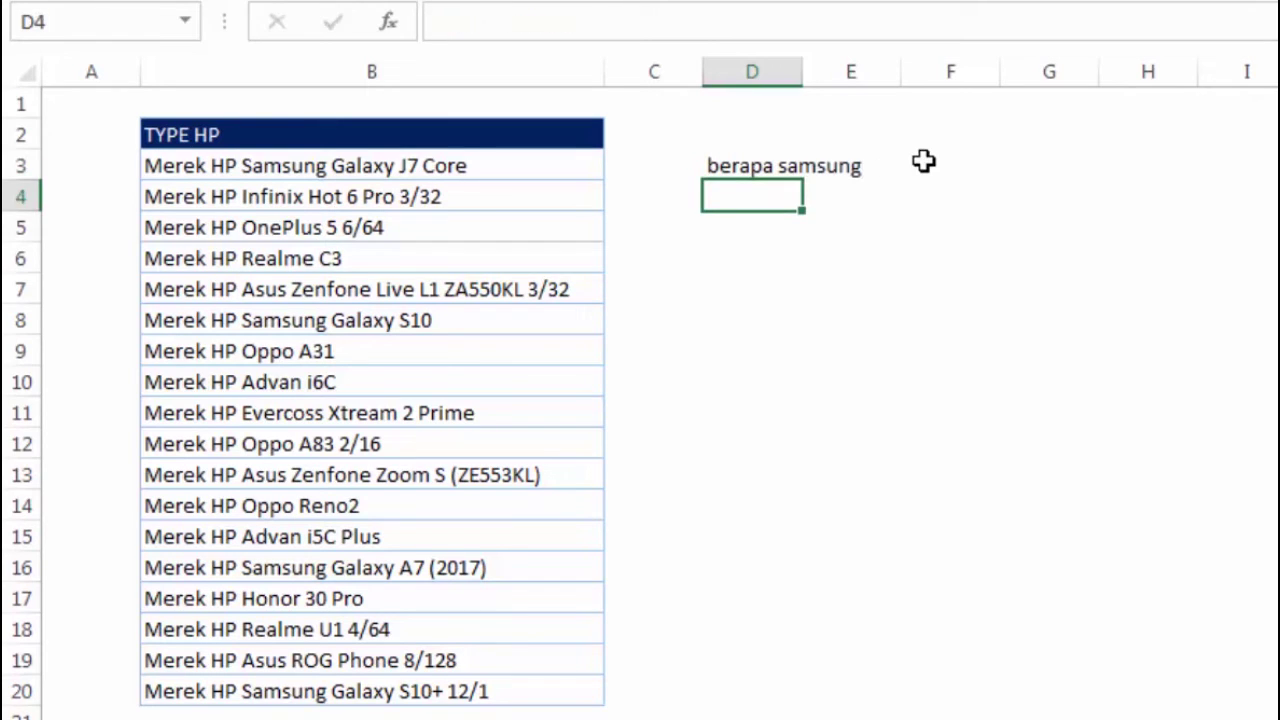
- Start a COUNTIF formula in F3 with the phone model list B3:B20 as its range
left_click(922, 162)
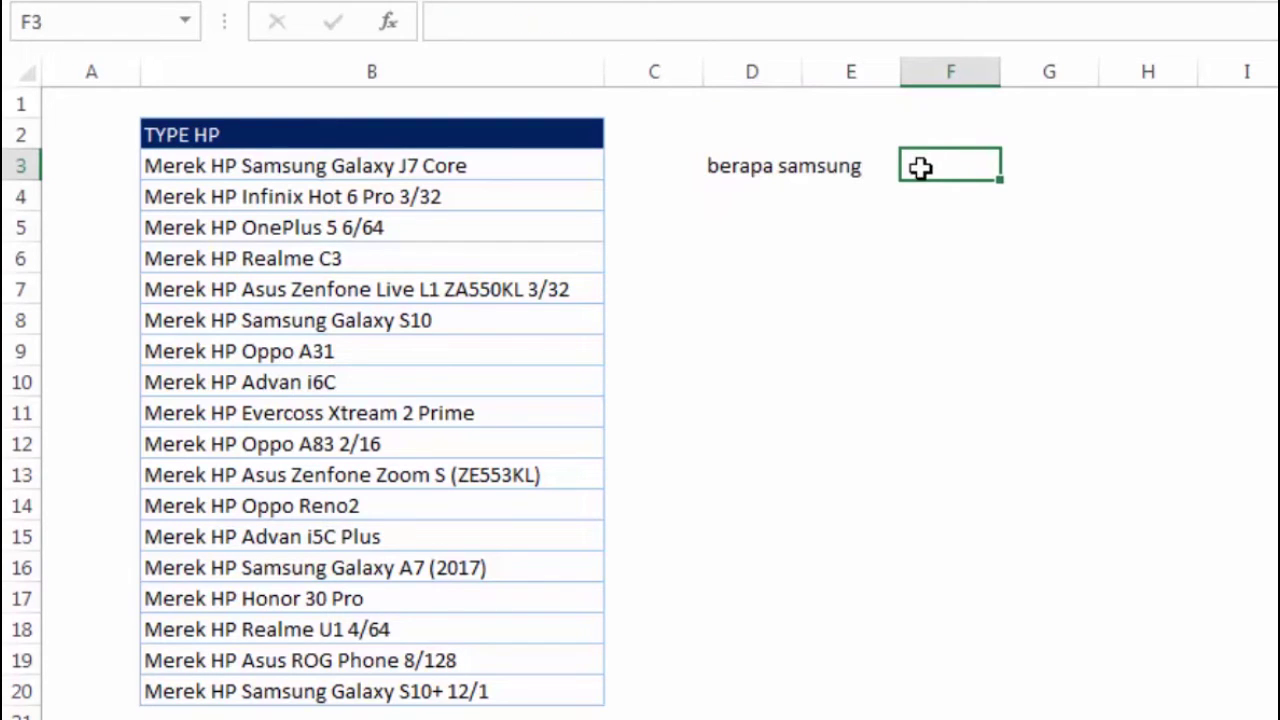
type("=coun")
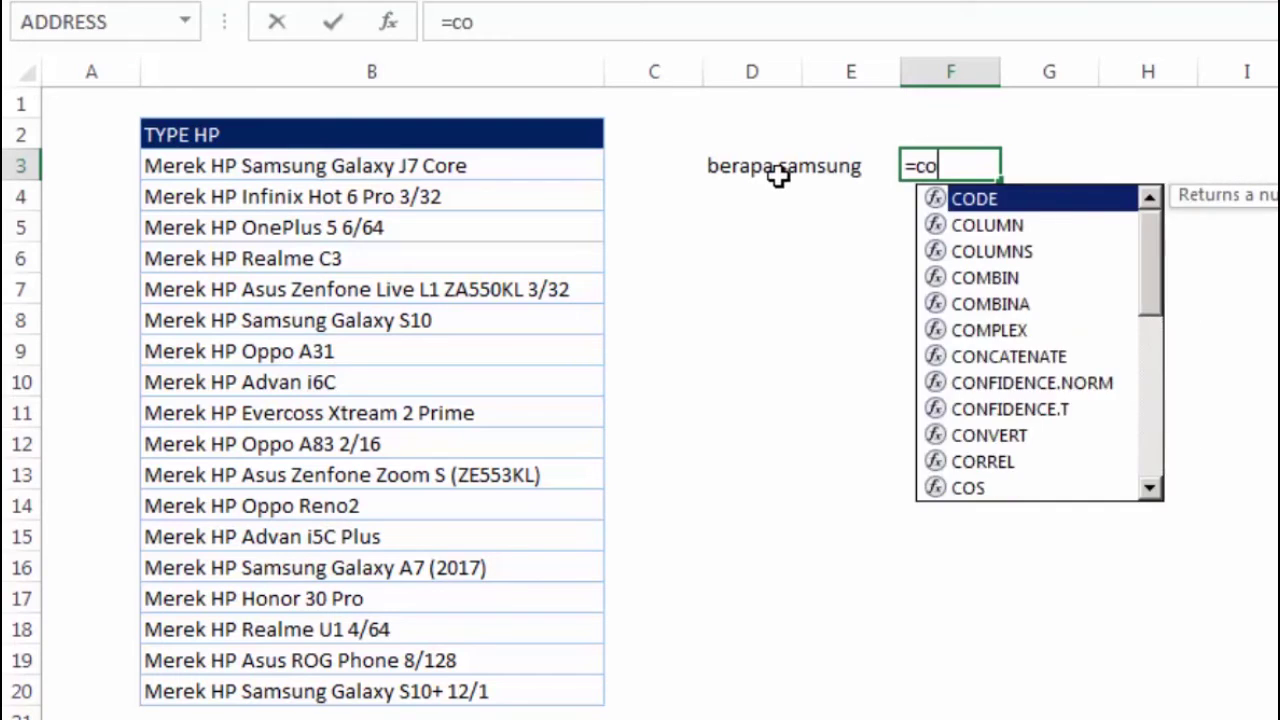
key("Down")
key("Down")
key("Down")
key("Tab")
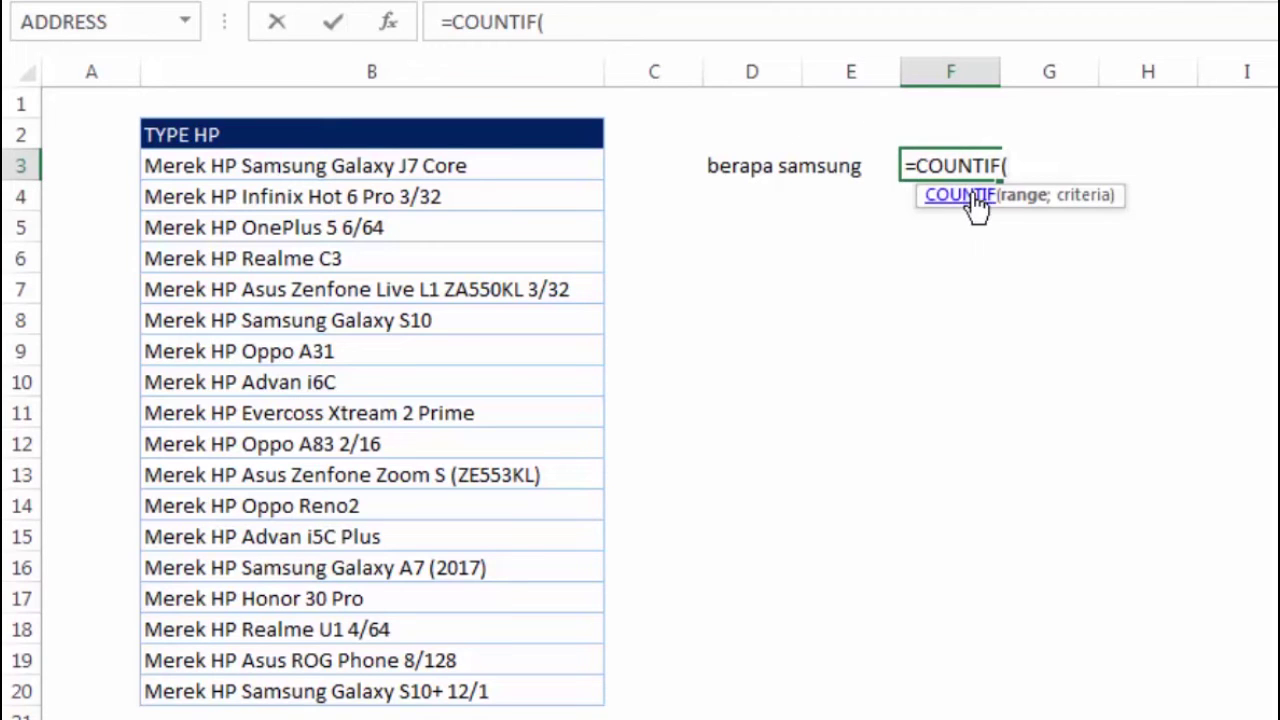
left_click_drag(288, 165, 314, 689)
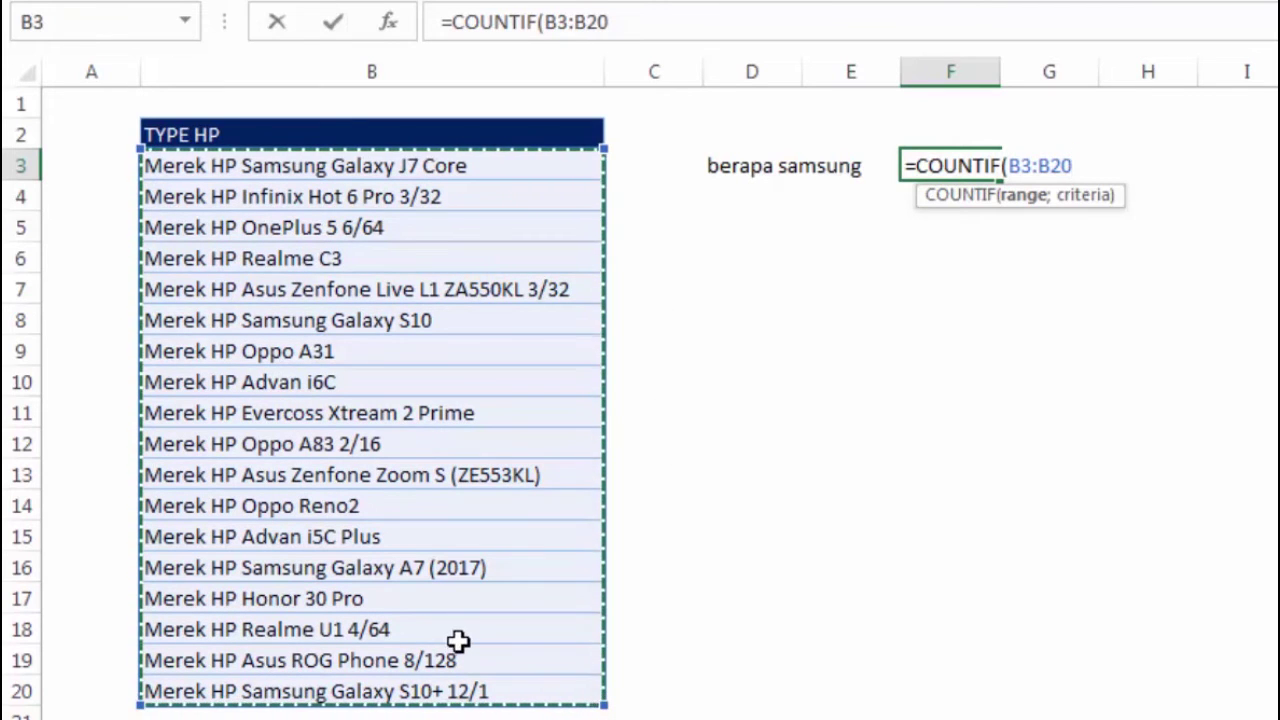
type(";")
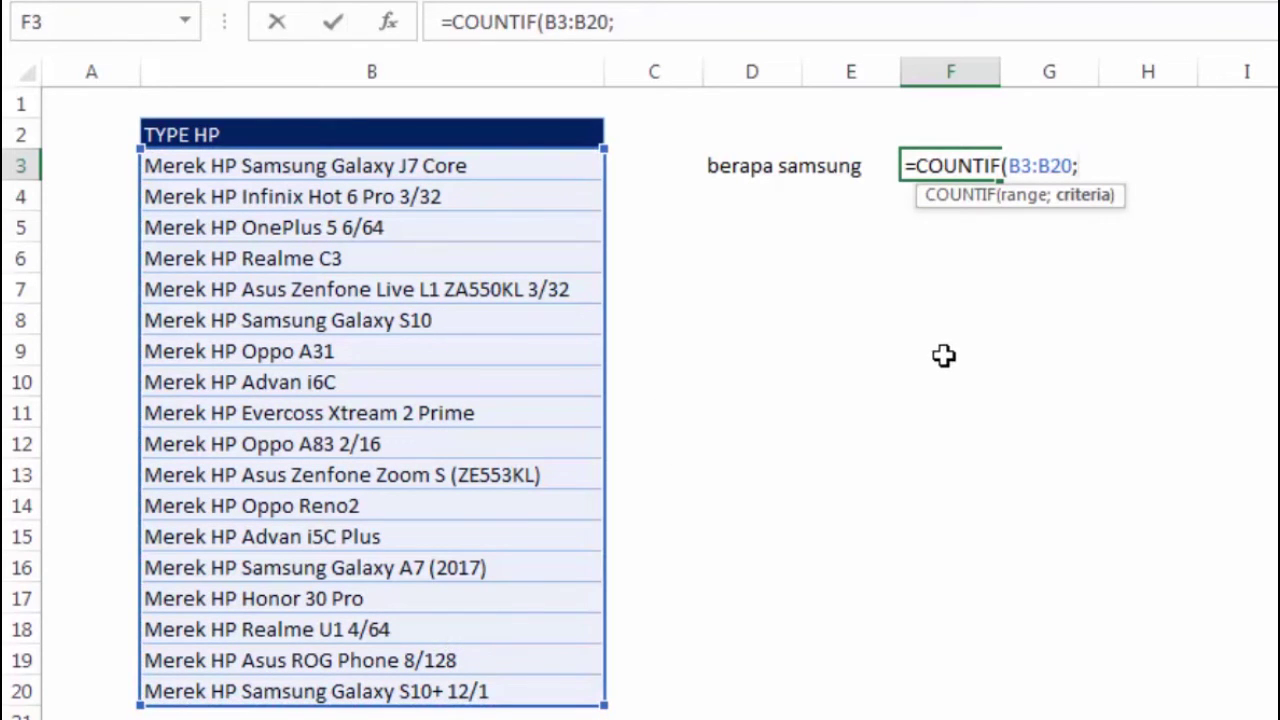
- Complete the COUNTIF formula in F3 with the criterion "*samsung*", using an asterisk wildcard on both sides of the word
type("samsung")
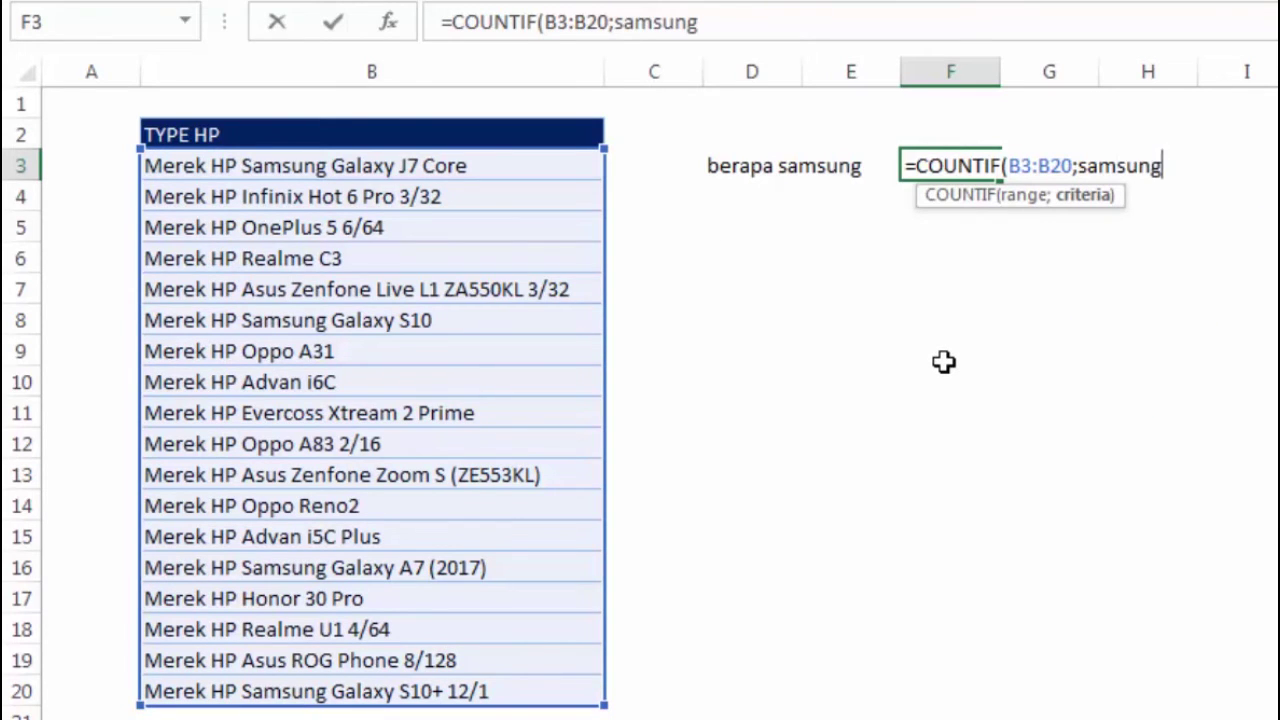
type("\"")
left_click(1078, 165)
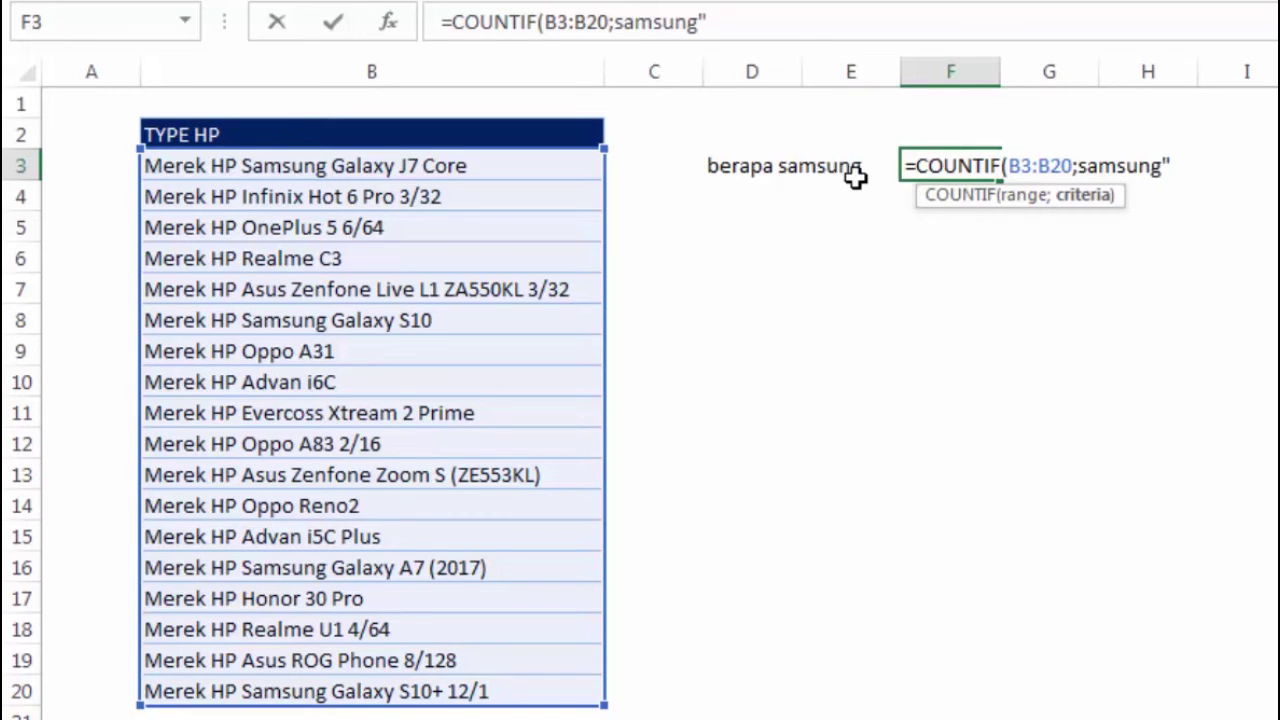
type("\"")
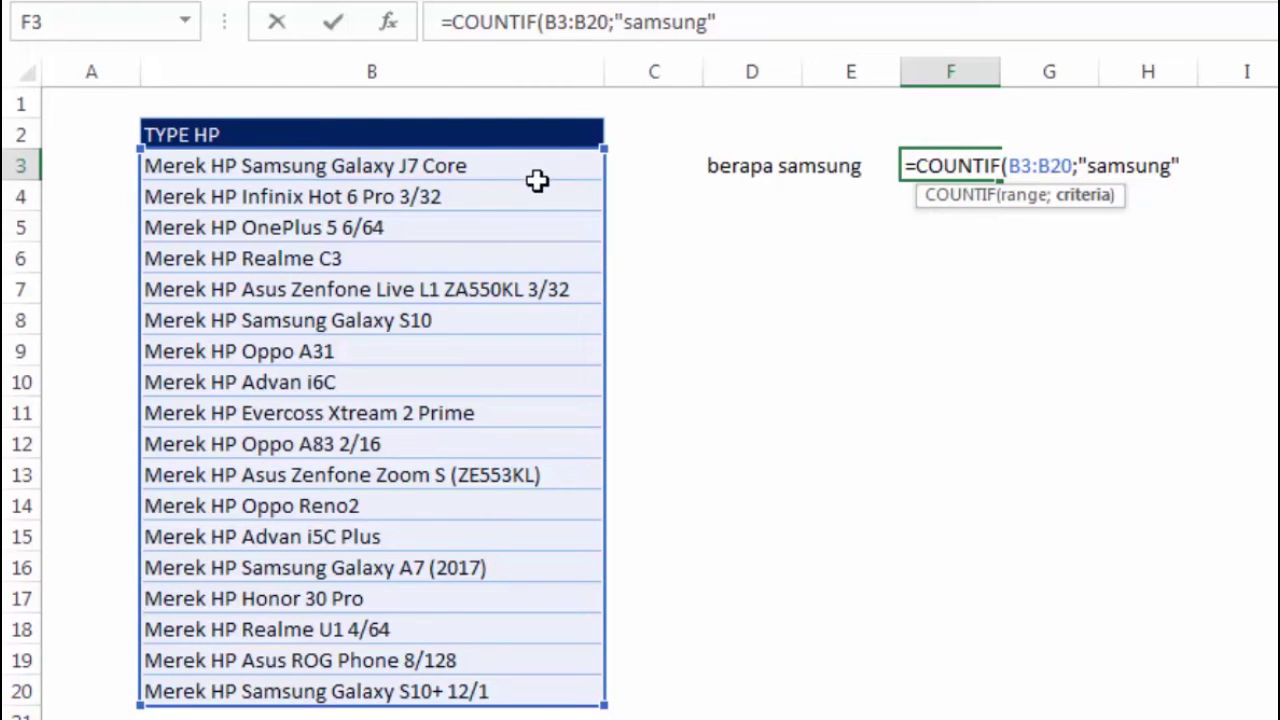
type("*")
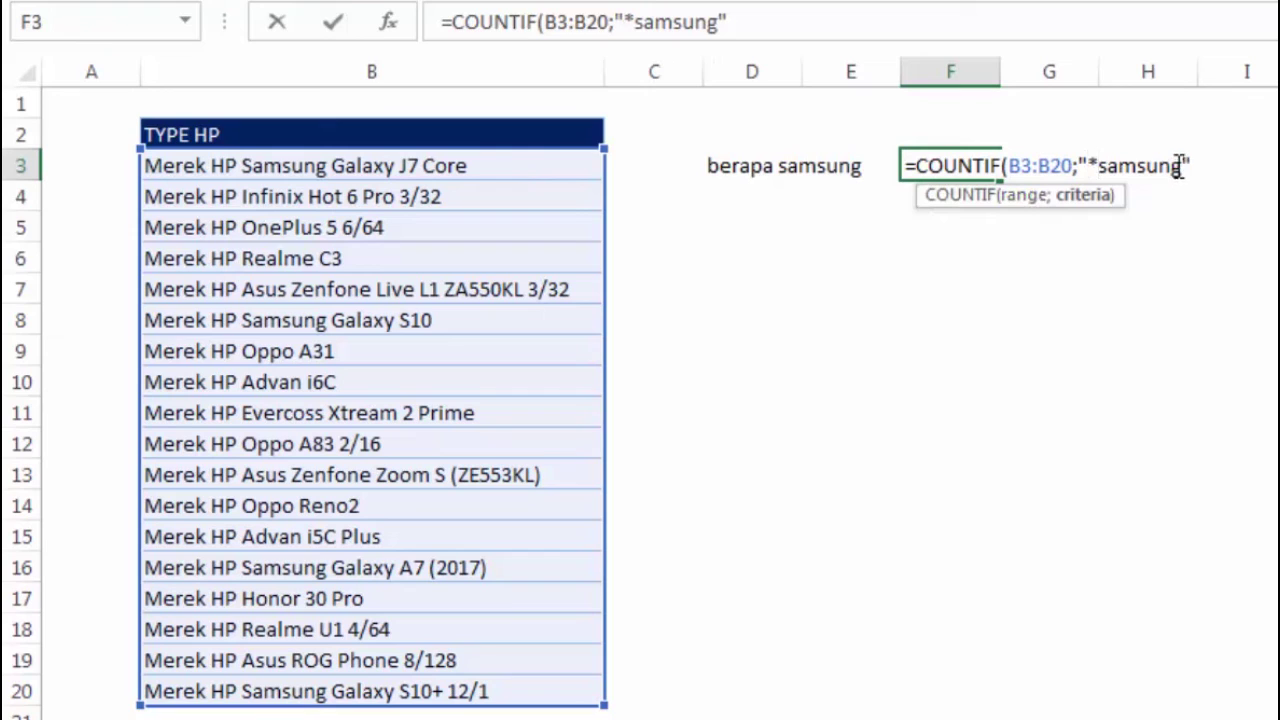
left_click(1181, 166)
type("*")
key("Return")
- Check the COUNTIF formula in F3 by selecting every Samsung model in column B and reviewing the formula
left_click(1007, 163)
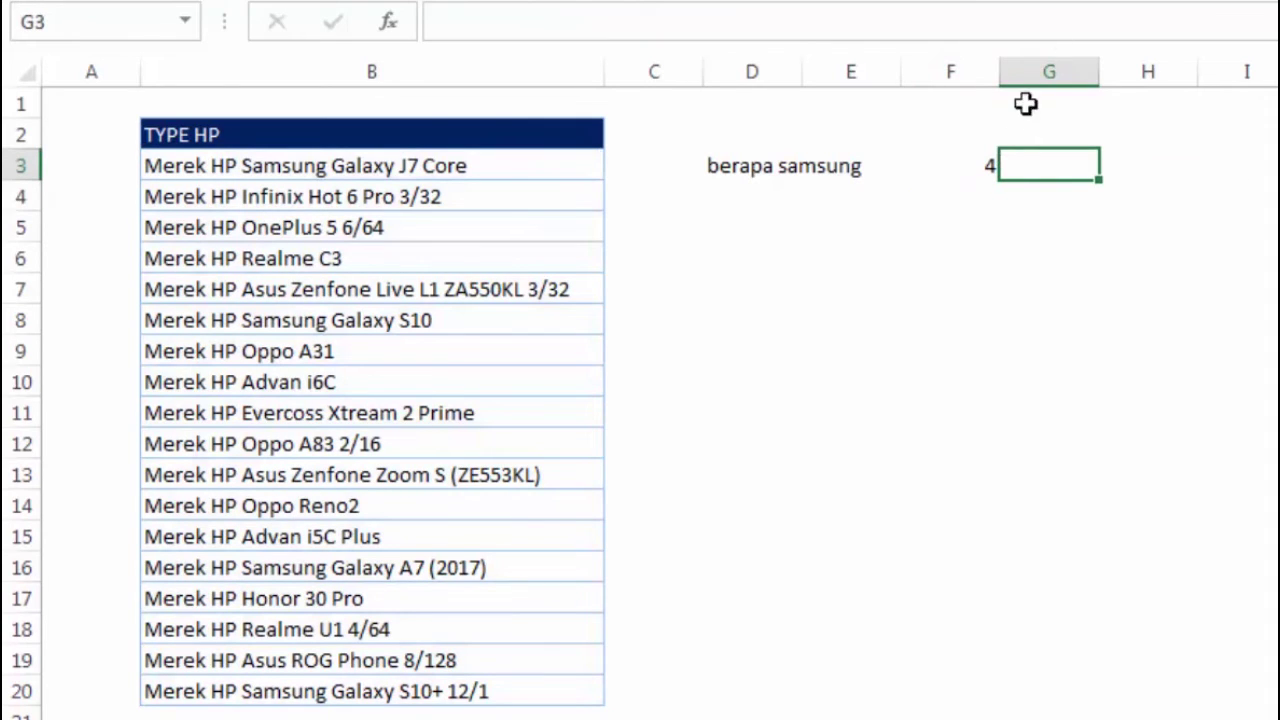
left_click(290, 163)
left_click(300, 322, "ctrl")
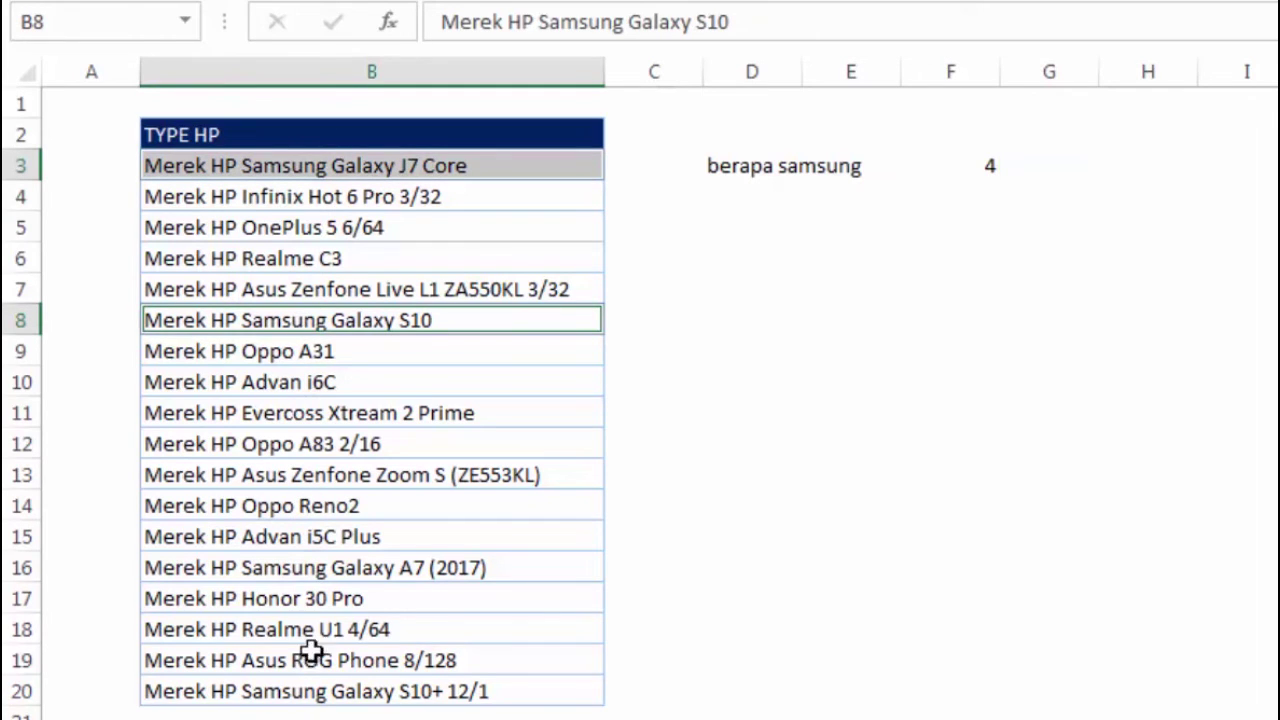
left_click(316, 690, "ctrl")
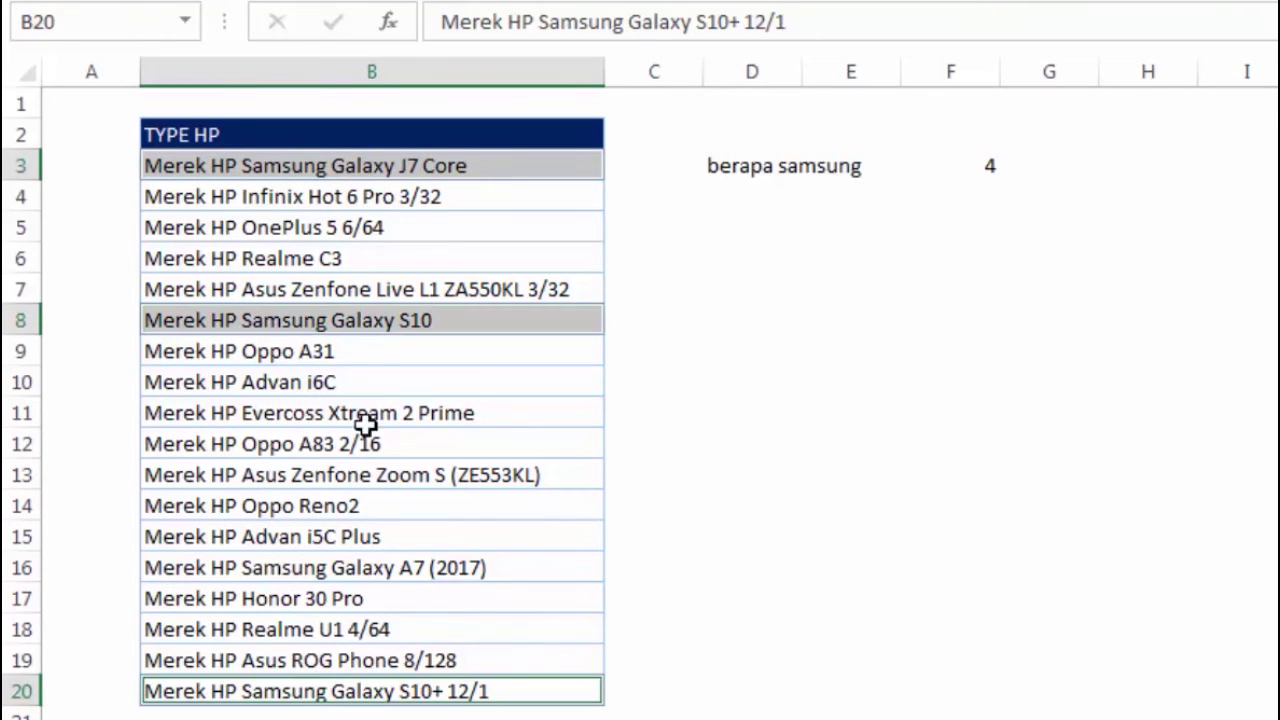
left_click(341, 560, "ctrl")
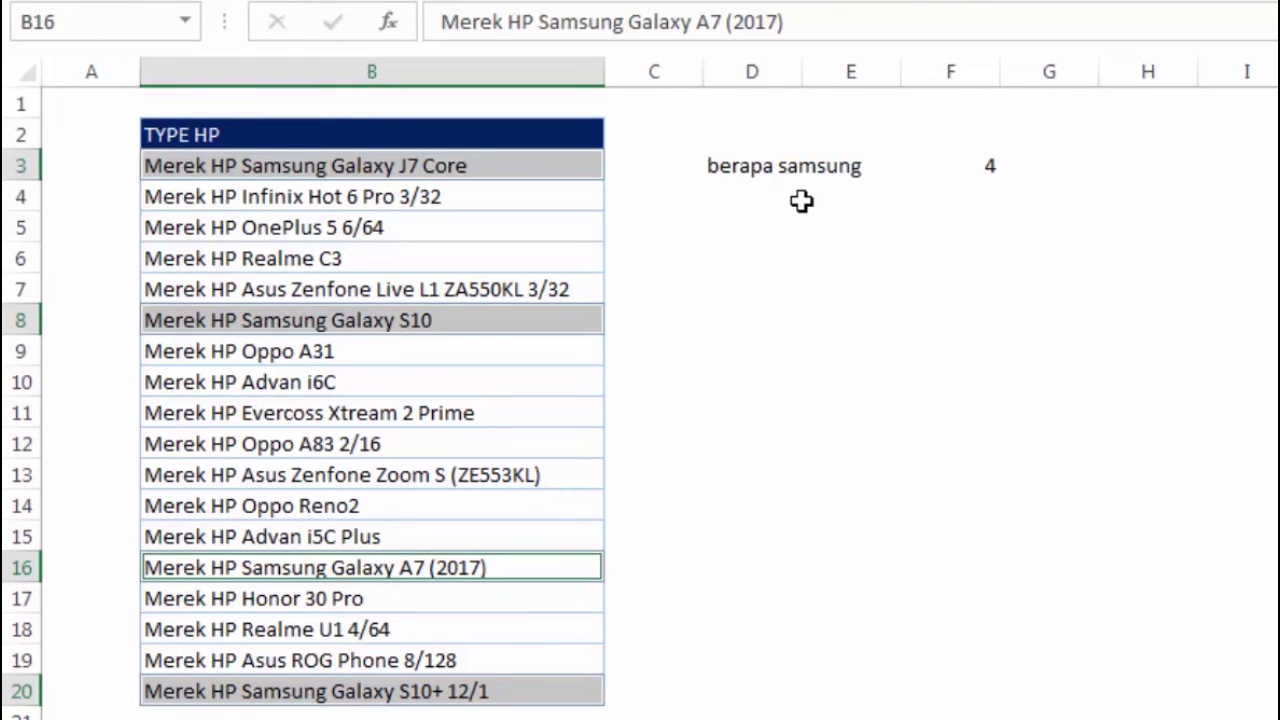
double_click(986, 165)
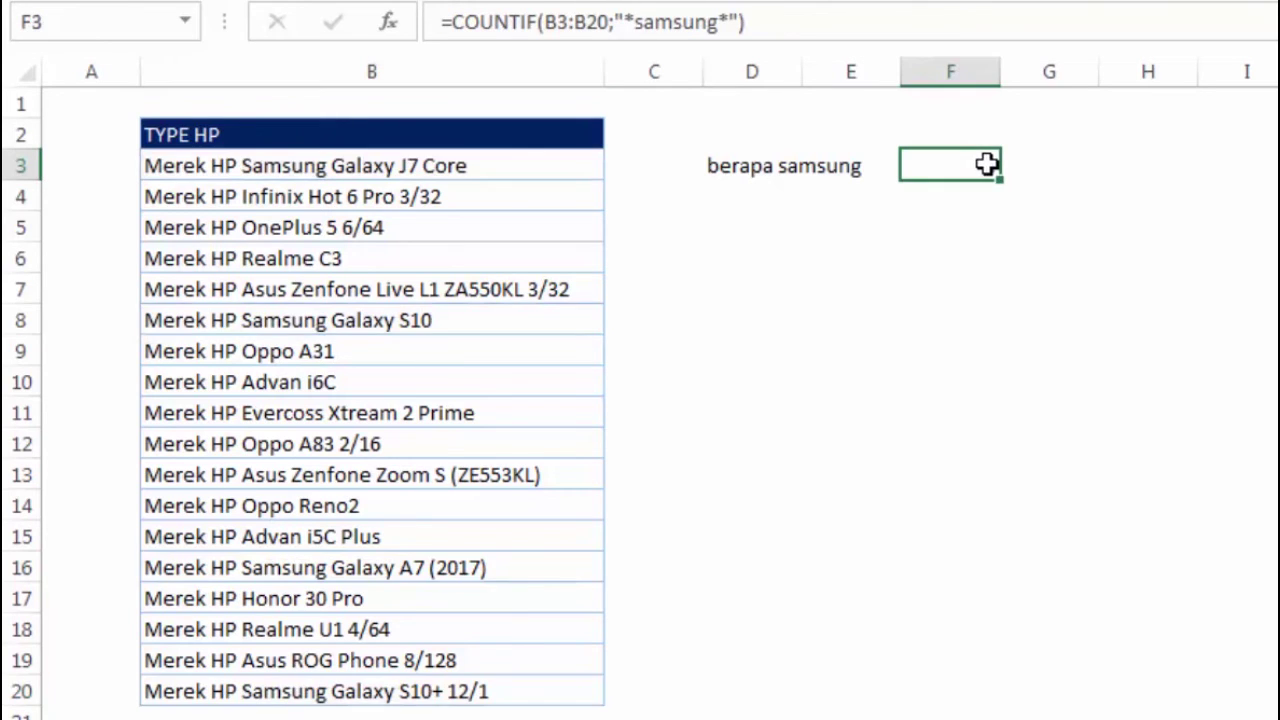
left_click(1050, 347)
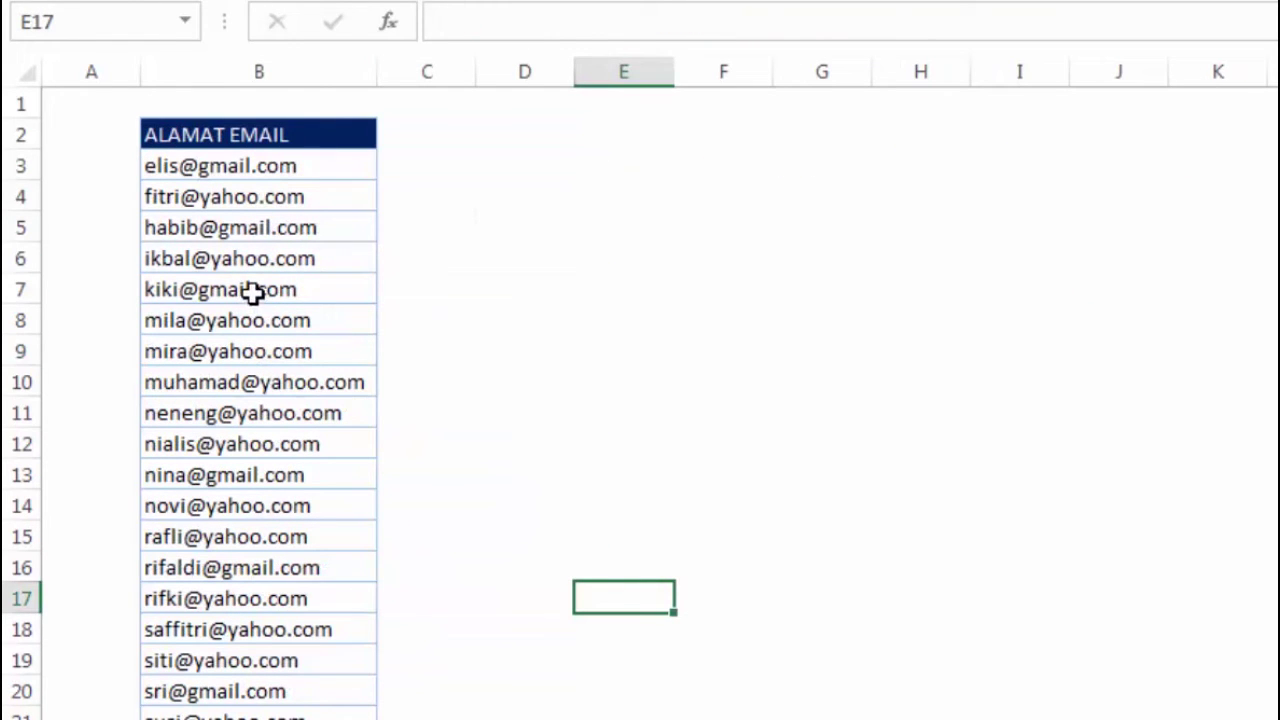
- Enter the label "berapa email gmail" in cell D3 beside the ALAMAT EMAIL list
left_click(580, 170)
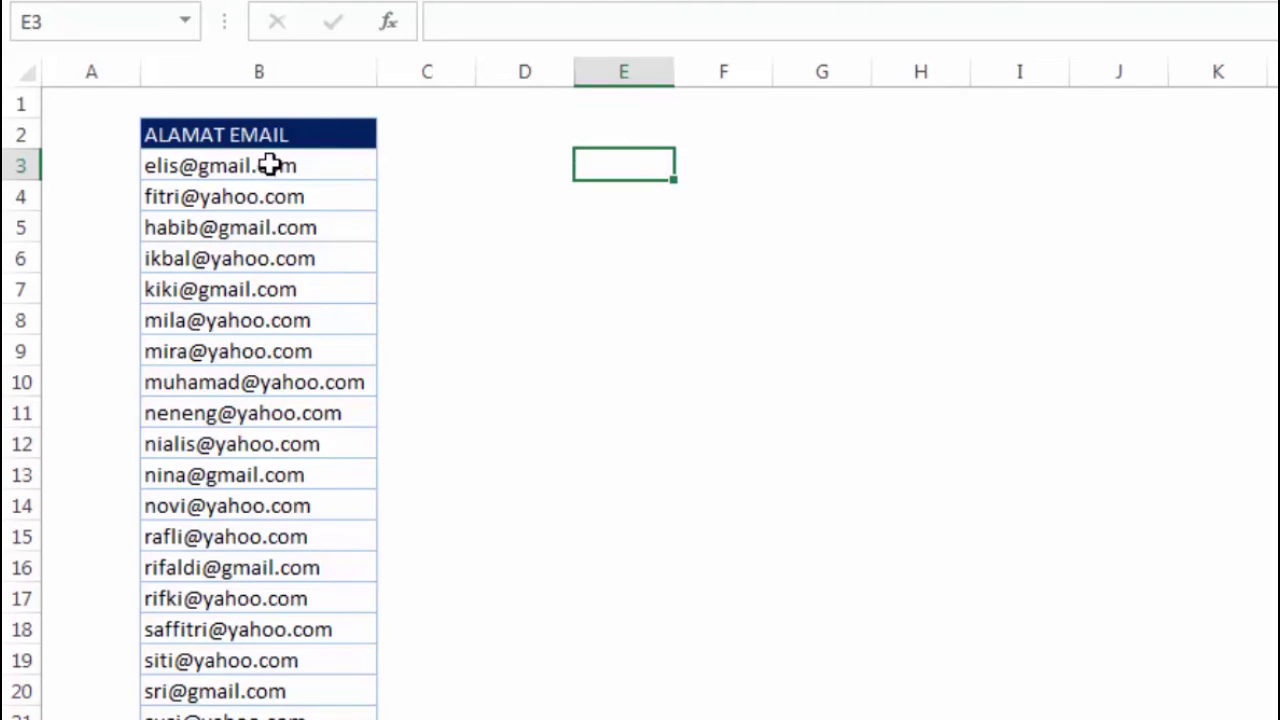
left_click(520, 166)
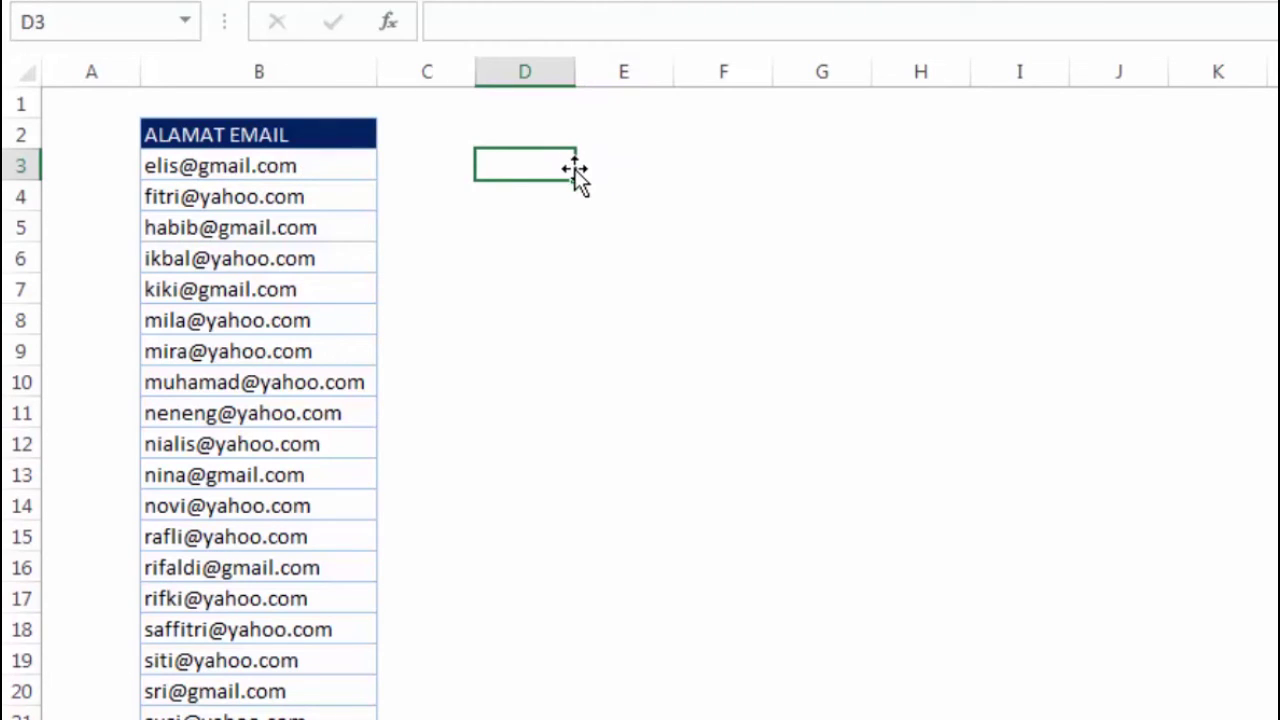
type("berapa")
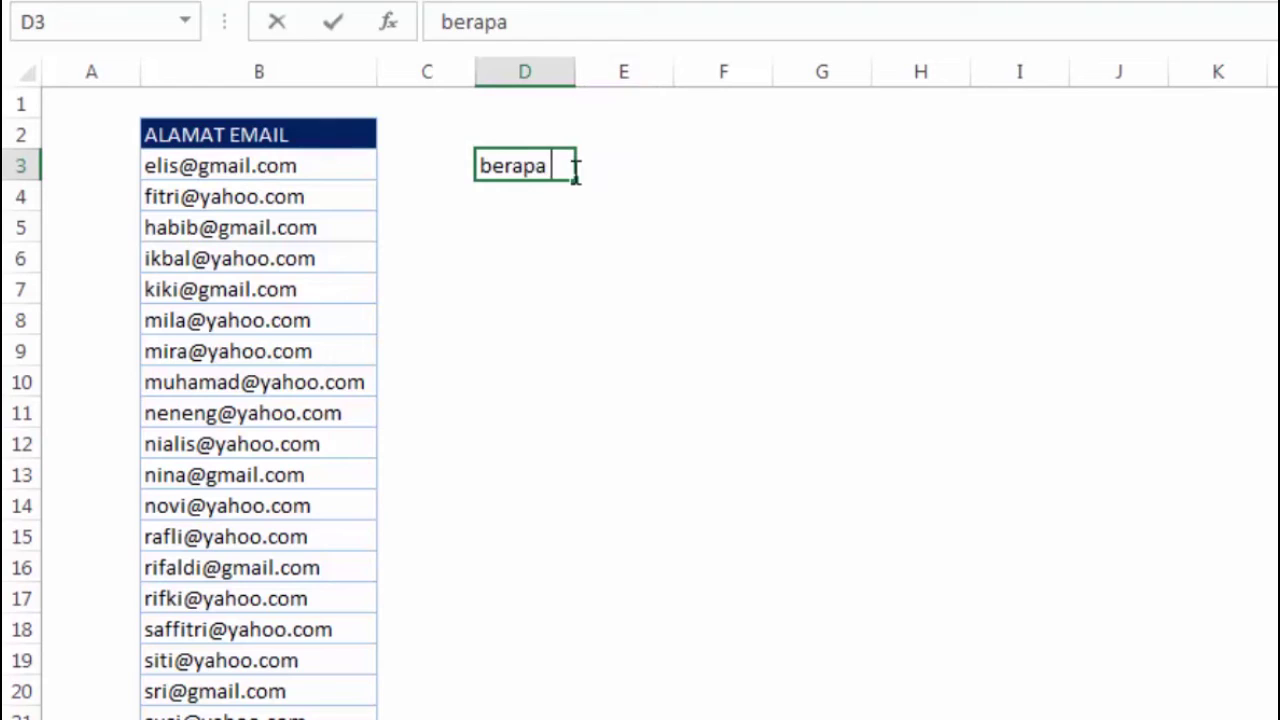
type(" email gmail")
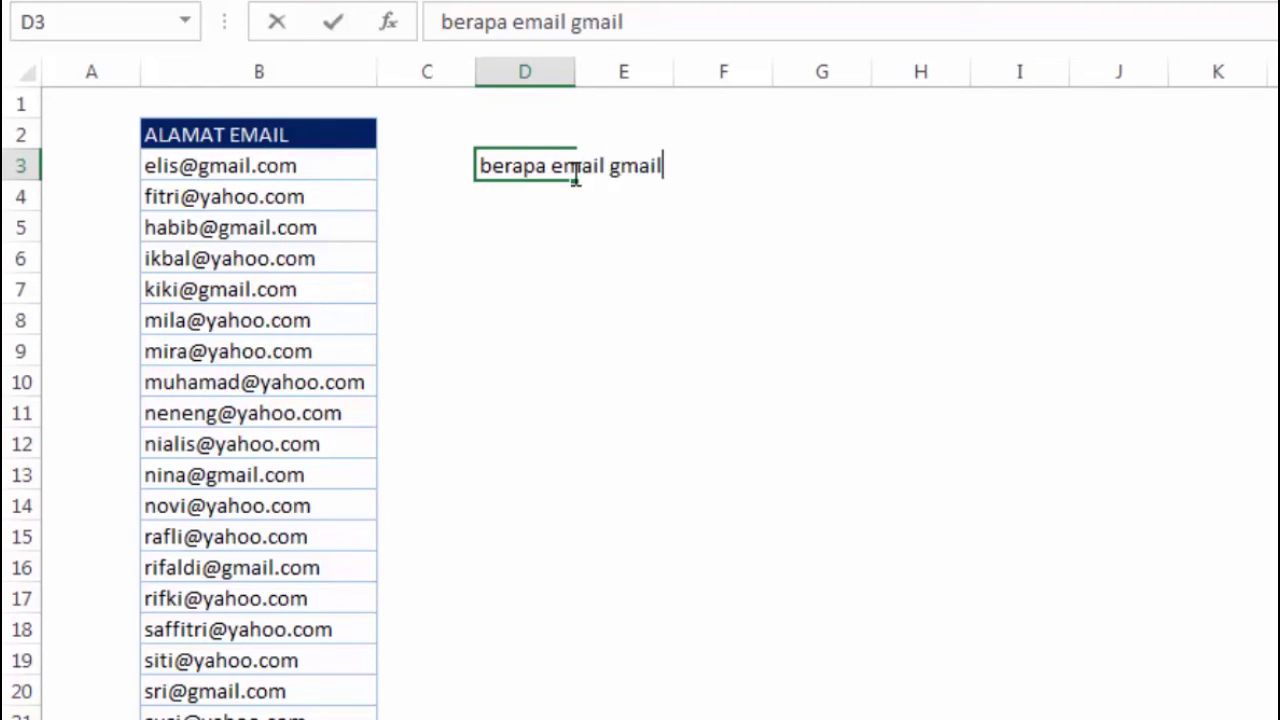
key("Return")
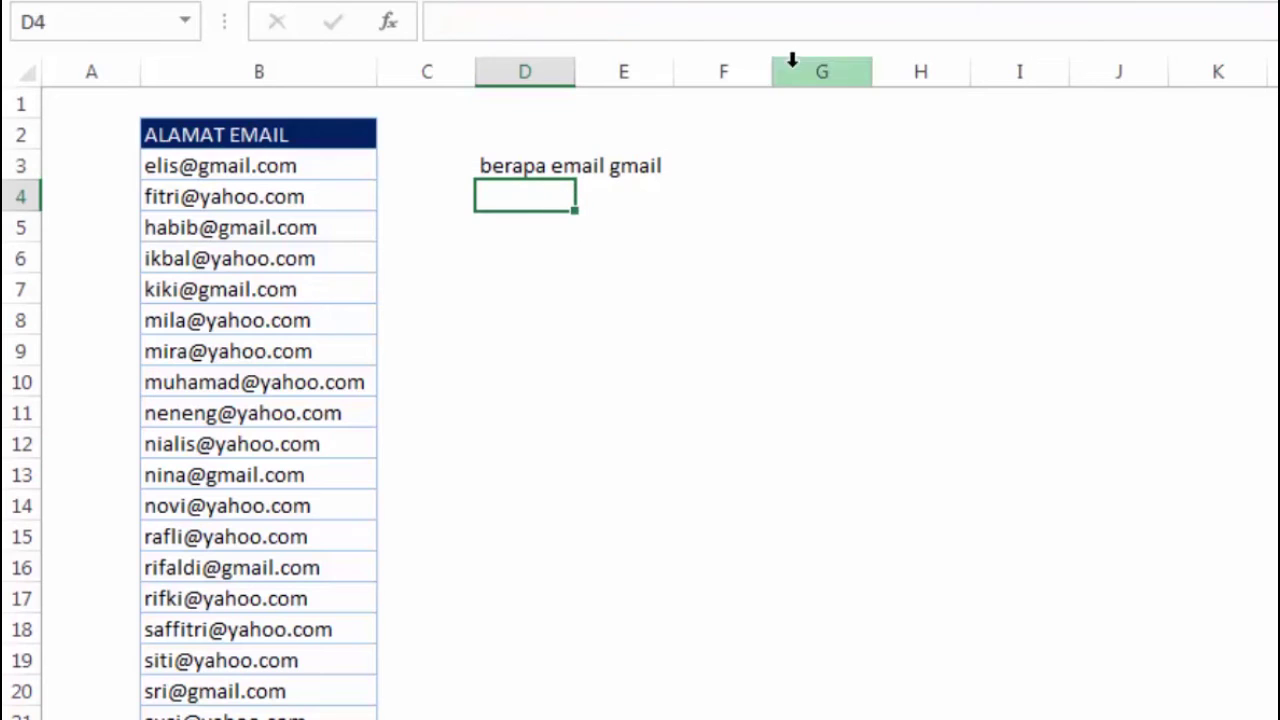
- Start a COUNTIF formula in F3 with the email address list B3:B21 as its range
left_click(733, 152)
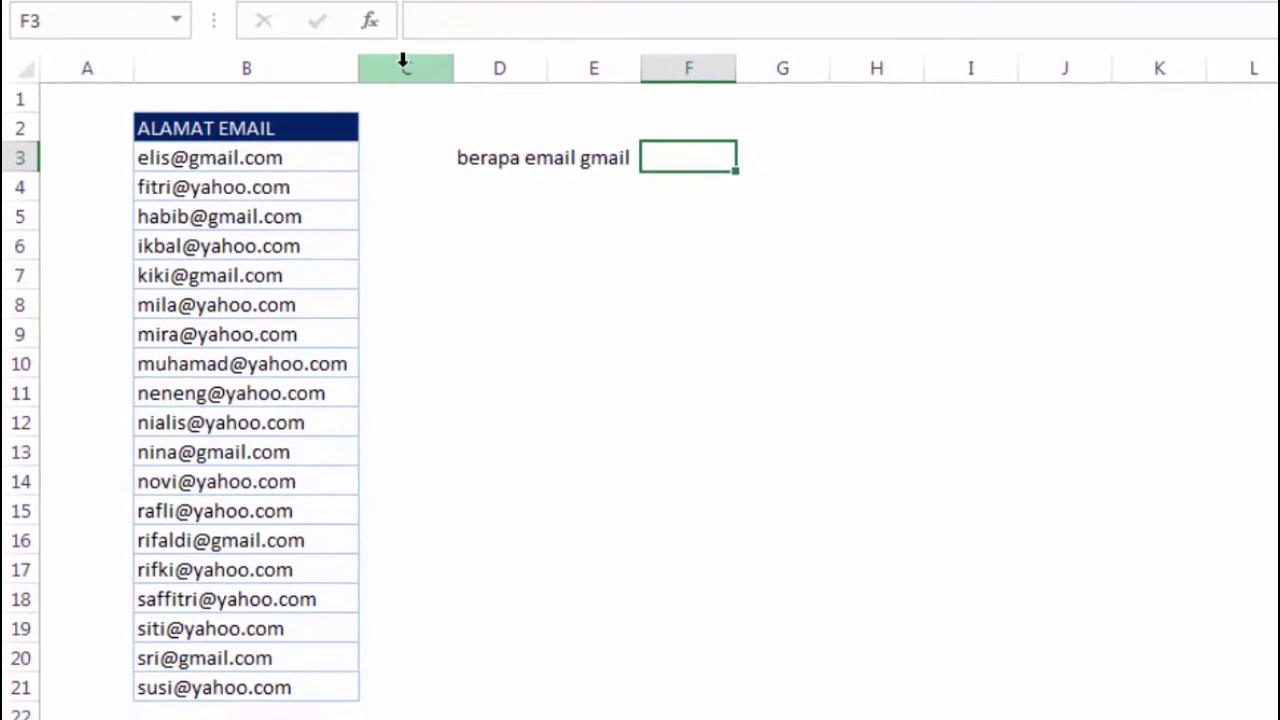
type("=coun")
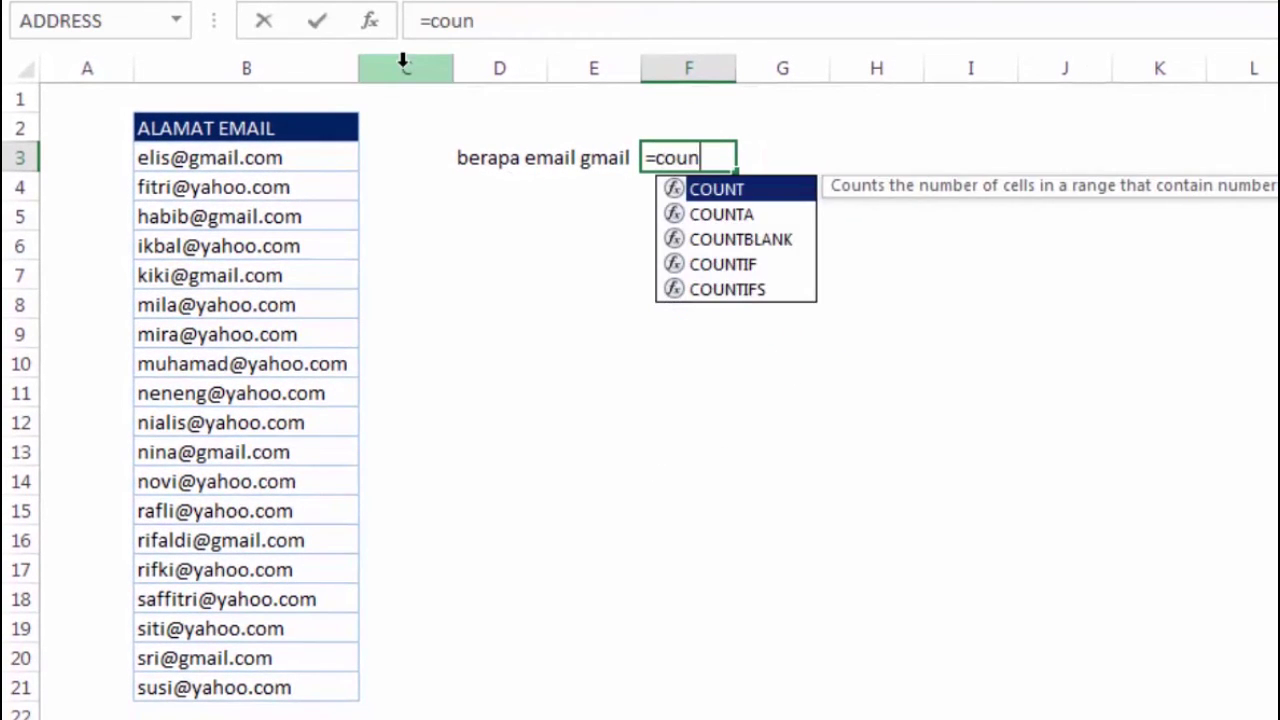
key("Down")
key("Down")
key("Down")
key("Tab")
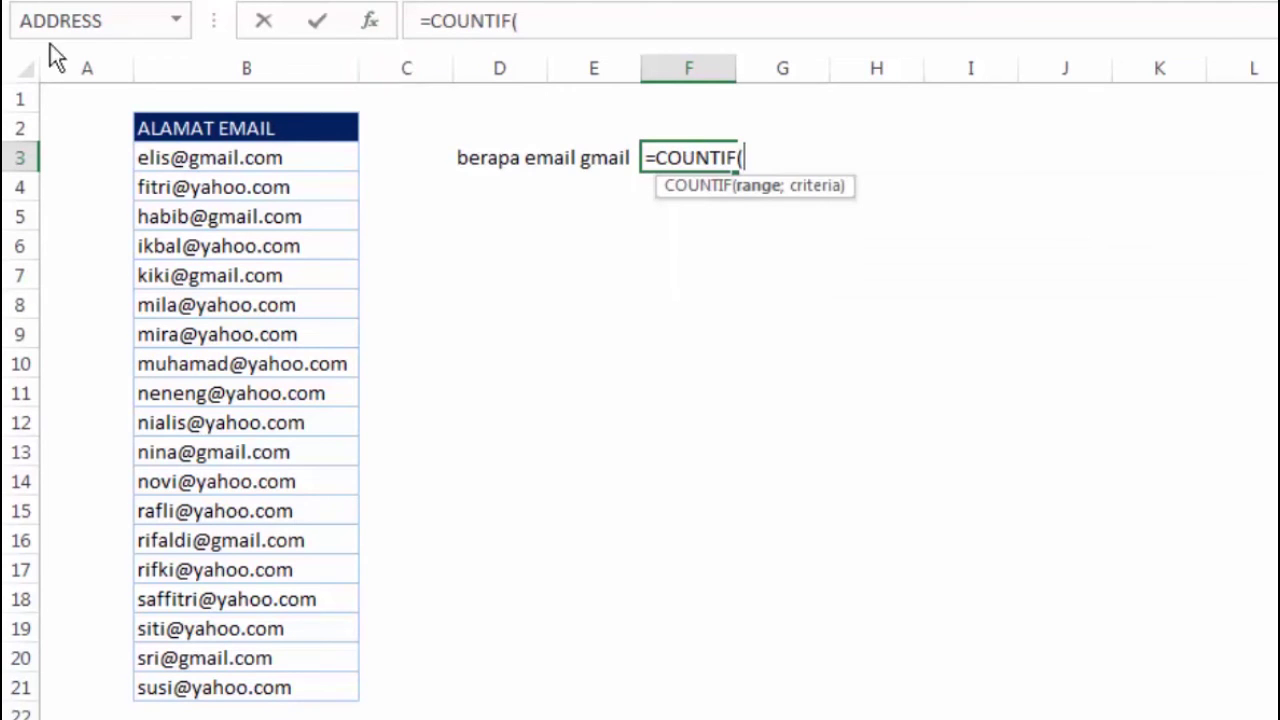
left_click_drag(297, 160, 298, 690)
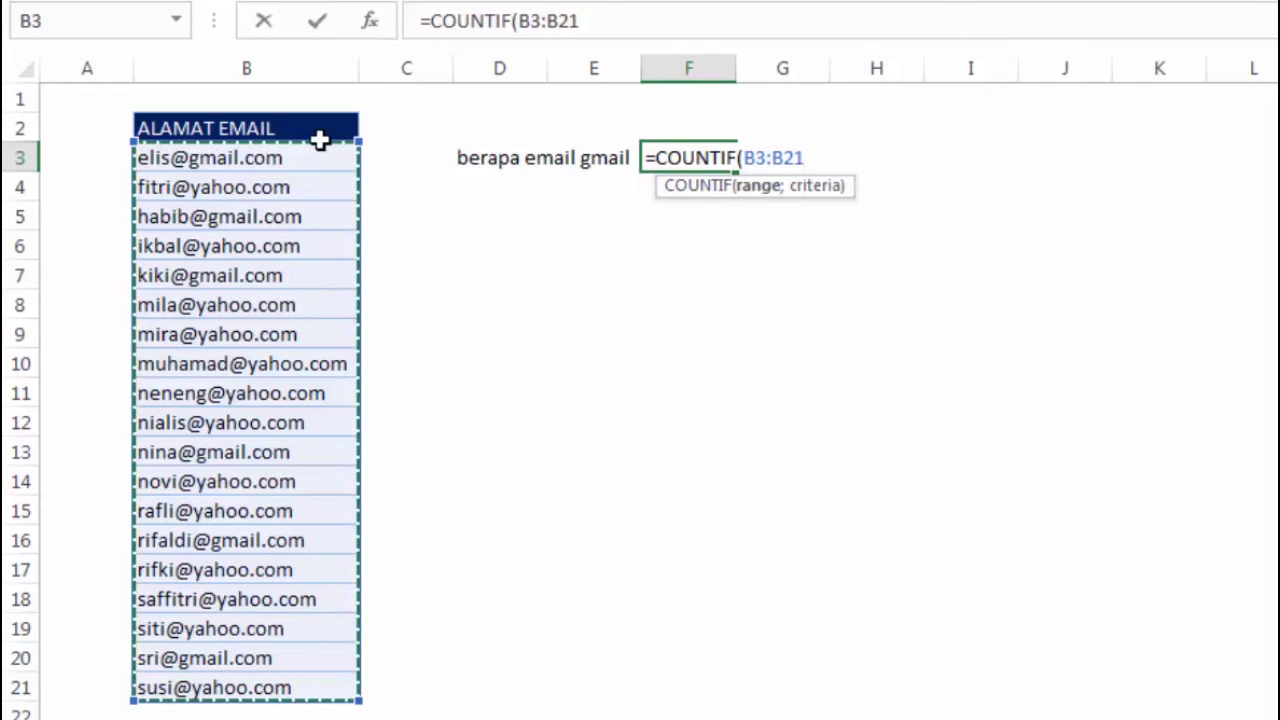
- Complete the COUNTIF formula in F3 with the criterion "gmail", without wildcards
type(";")
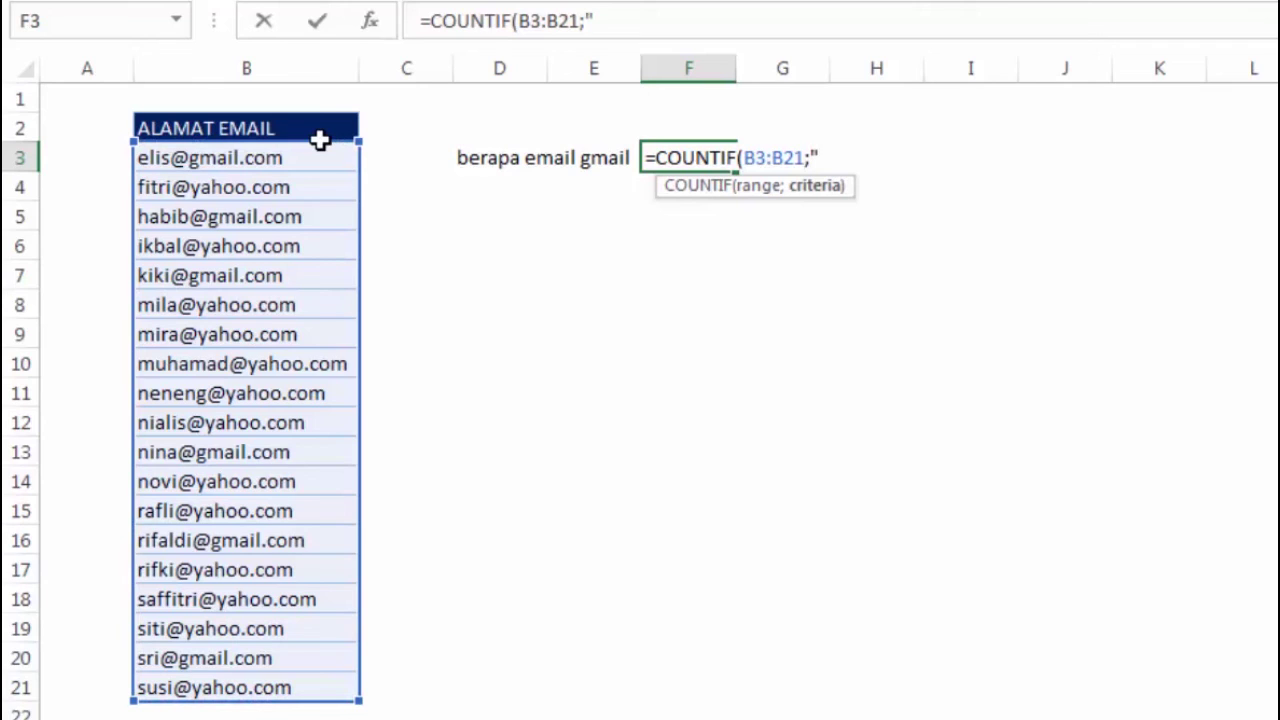
type("\"gmail")
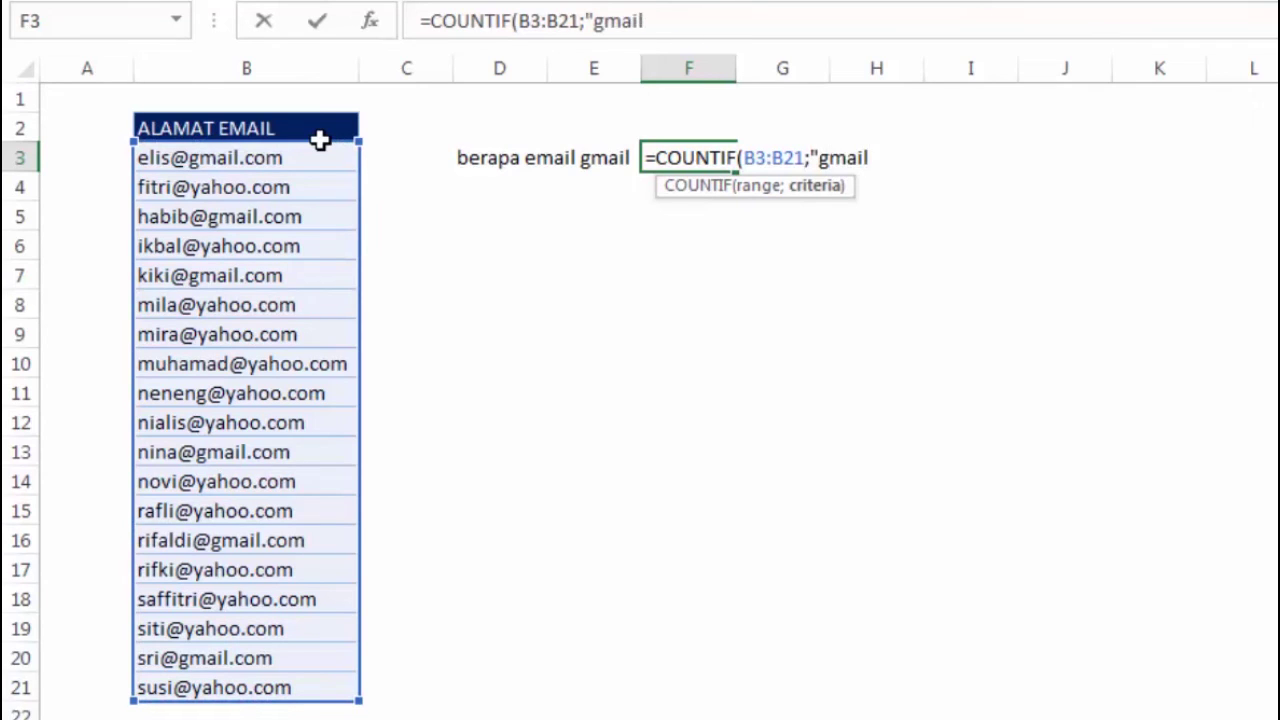
type("\"")
left_click(380, 70)
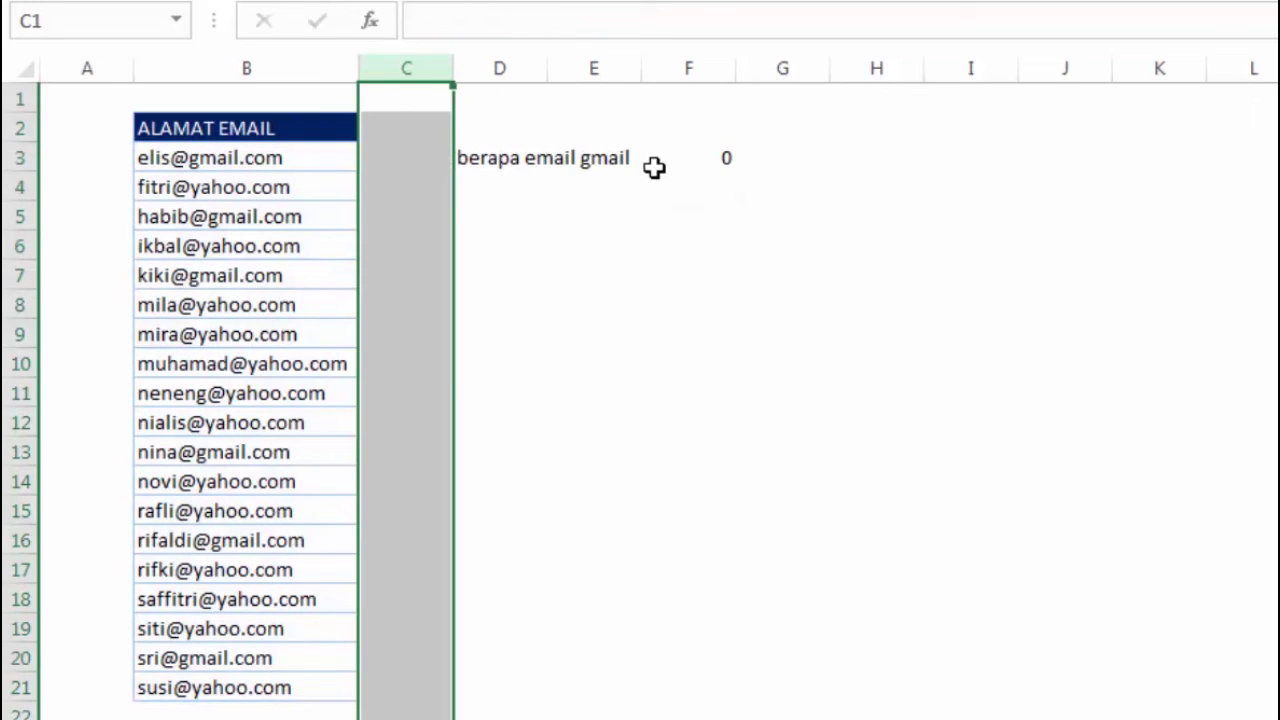
- Change the COUNTIF criterion in F3 to "*gmail*" by adding an asterisk wildcard on both sides of the word
double_click(710, 157)
left_click(818, 157)
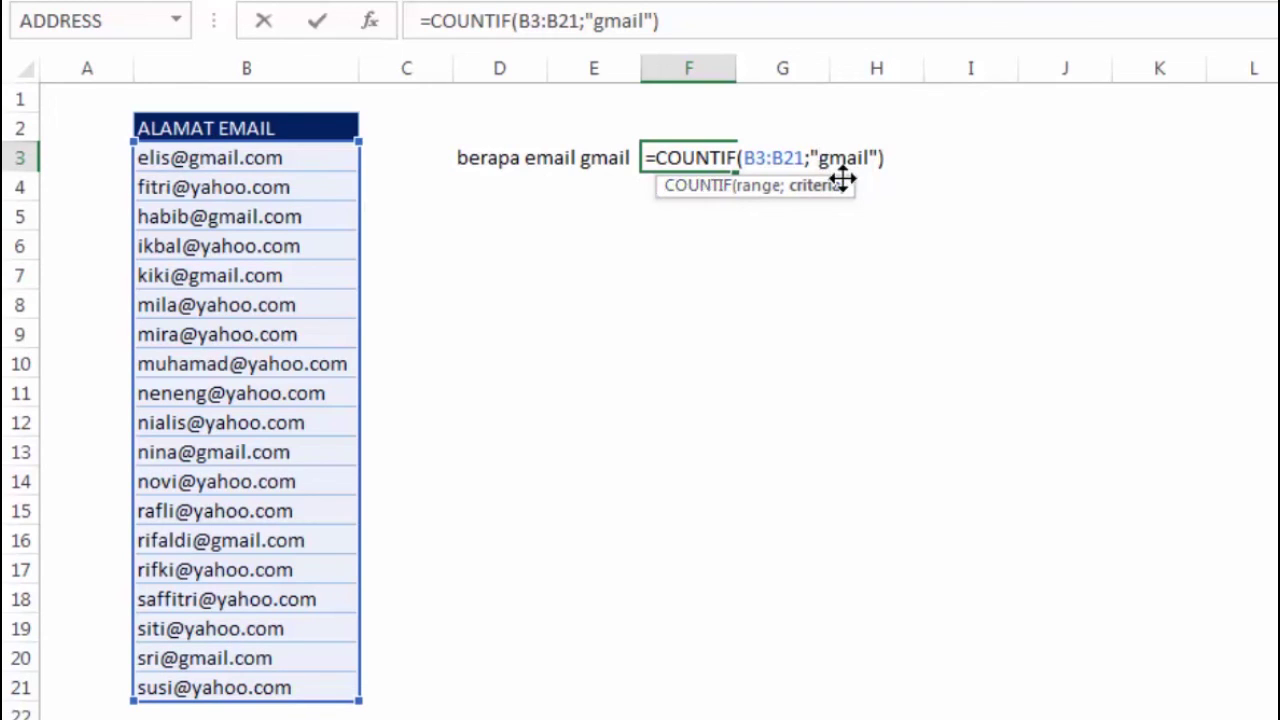
left_click(818, 157)
type("*")
left_click(880, 157)
type("*")
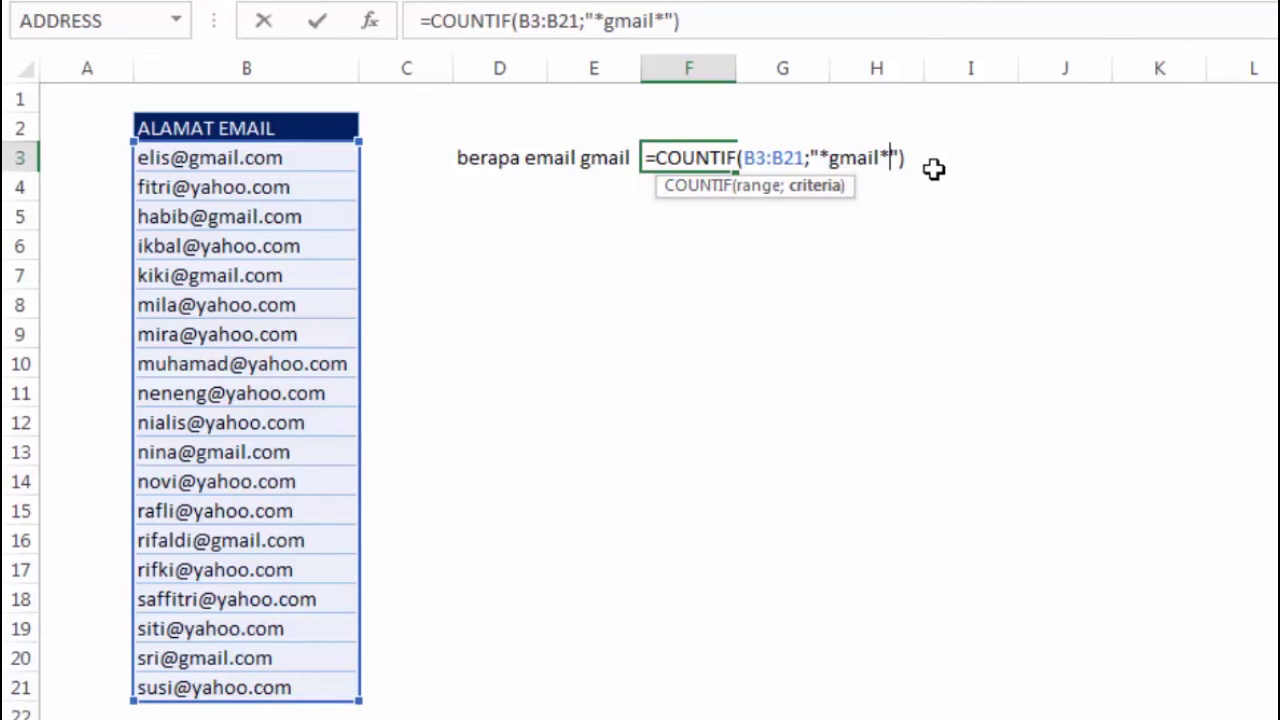
key("Return")
- Check the COUNTIF result in F3 by selecting every Gmail address in column B
left_click(723, 163)
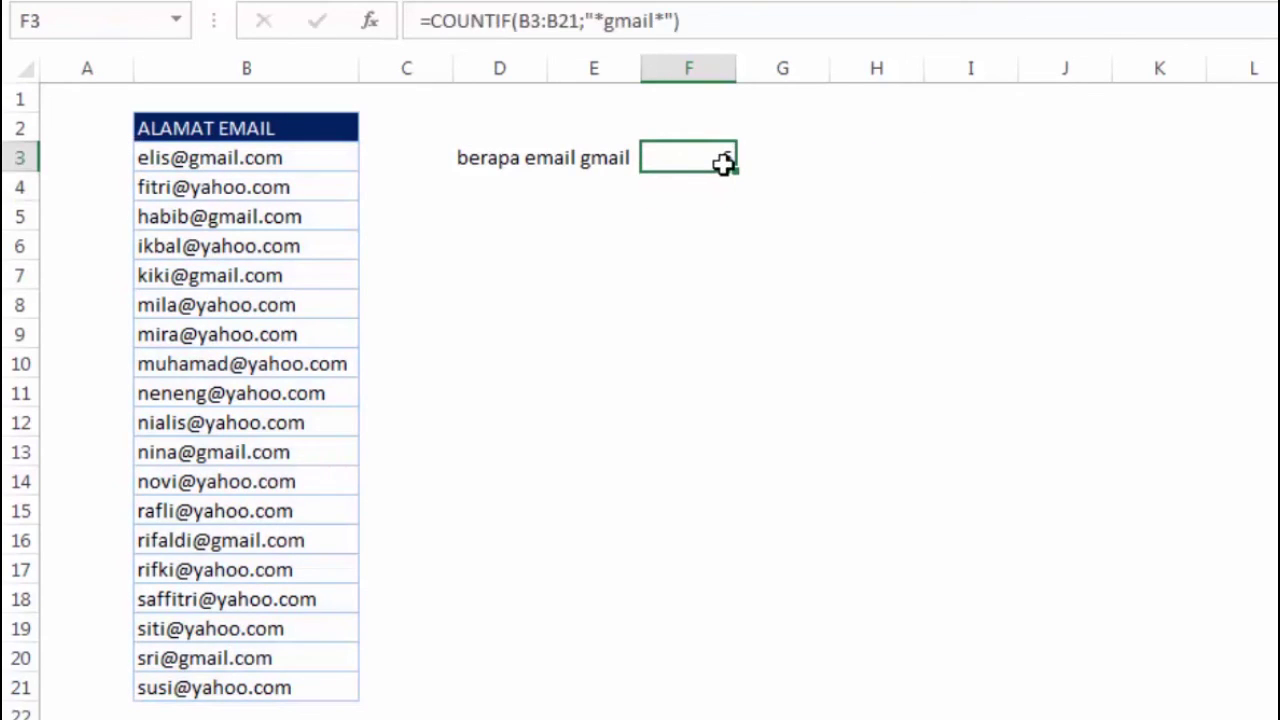
left_click(272, 158)
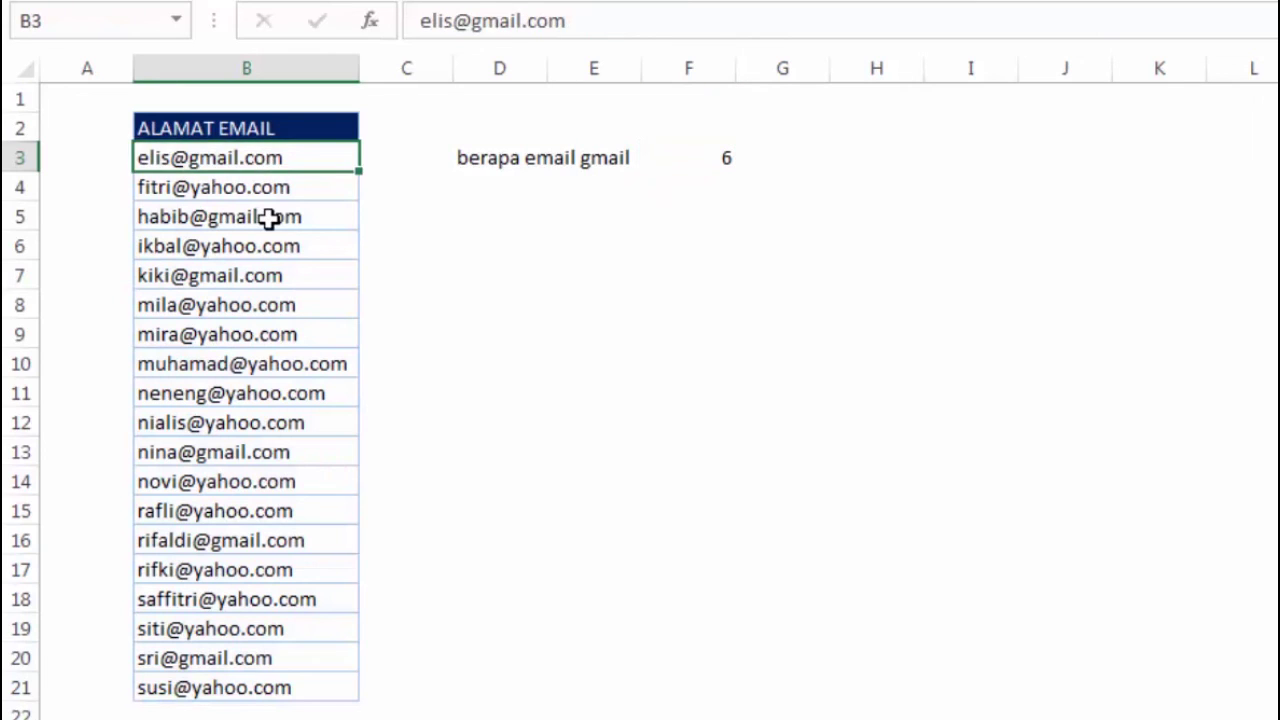
left_click(270, 218, "ctrl")
left_click(258, 276, "ctrl")
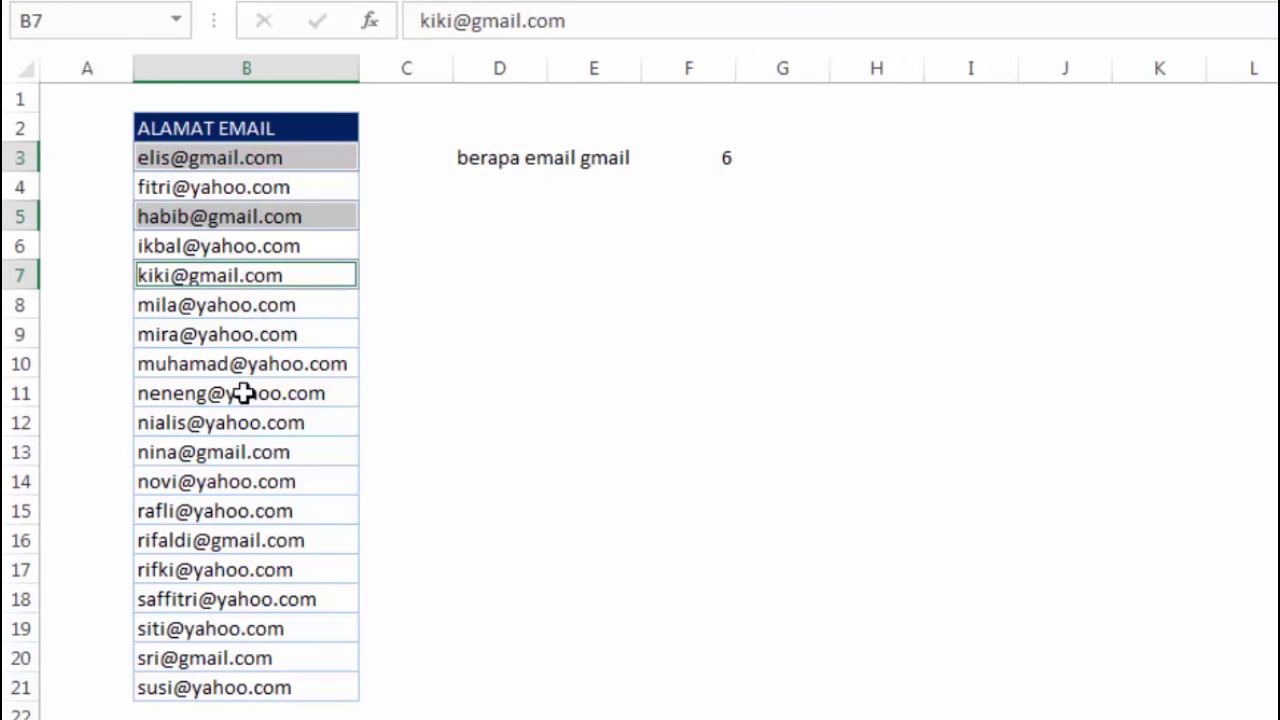
left_click(249, 452, "ctrl")
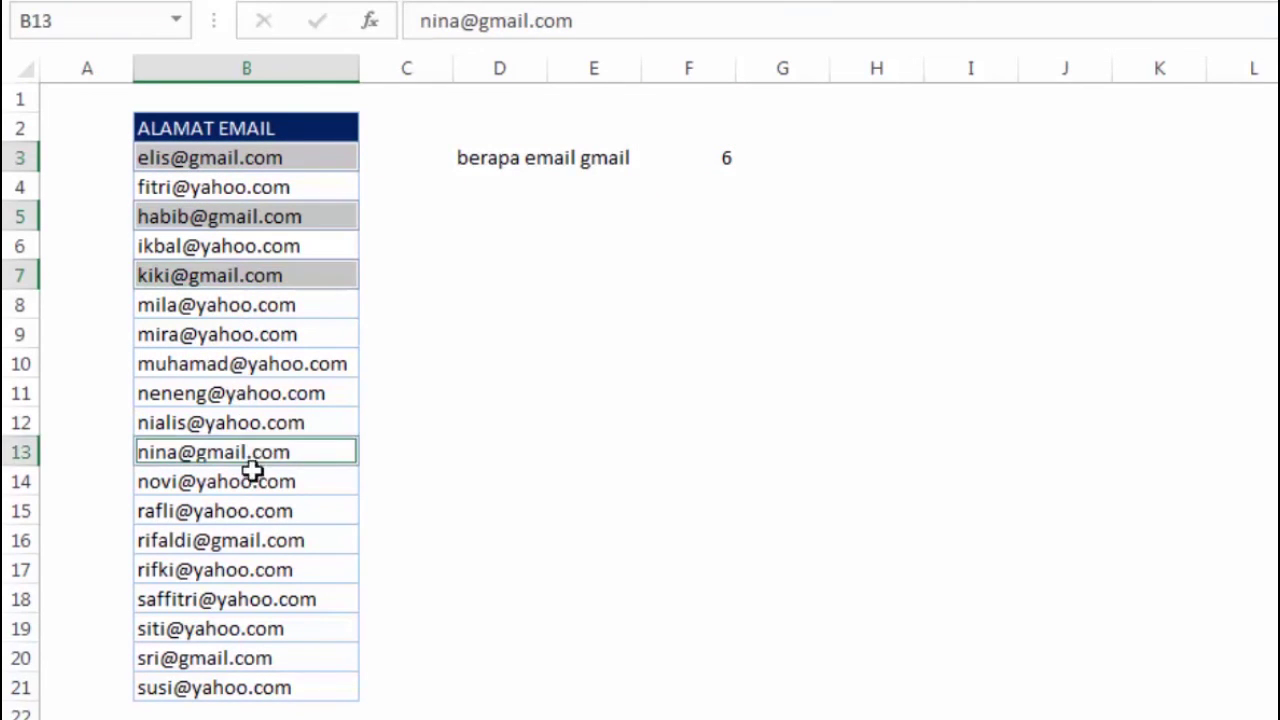
left_click(256, 542, "ctrl")
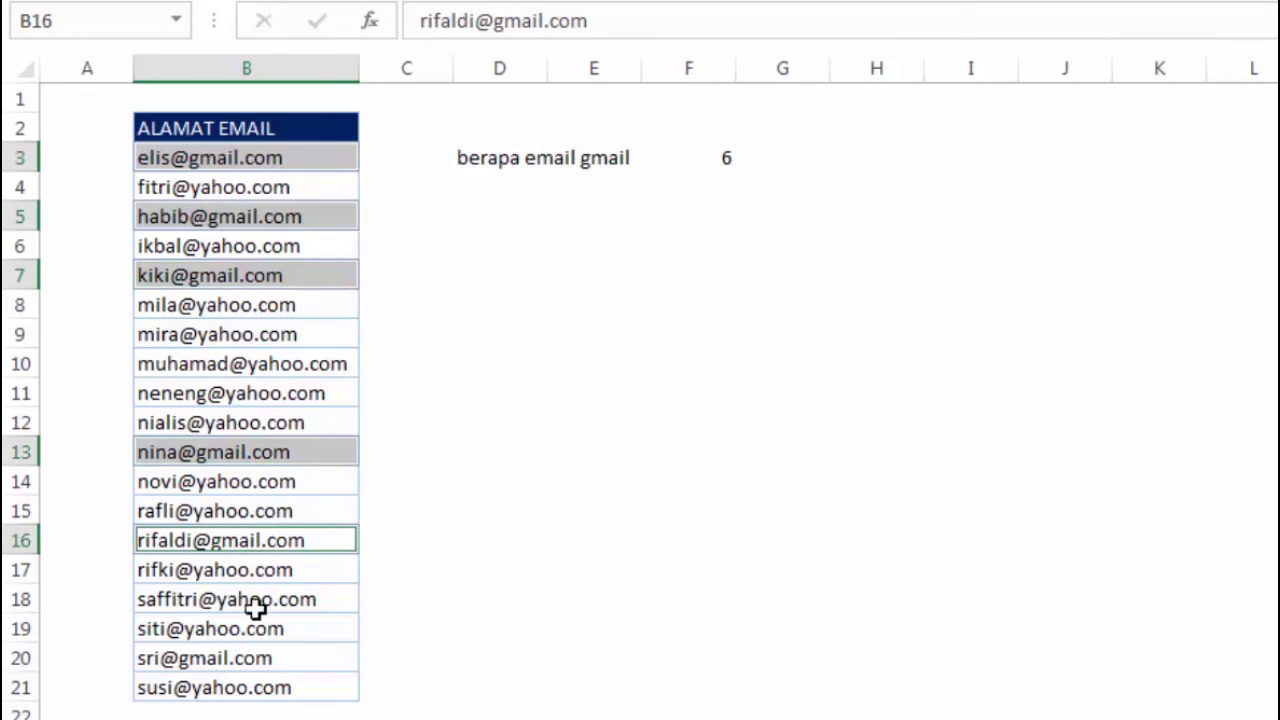
left_click(257, 658, "ctrl")
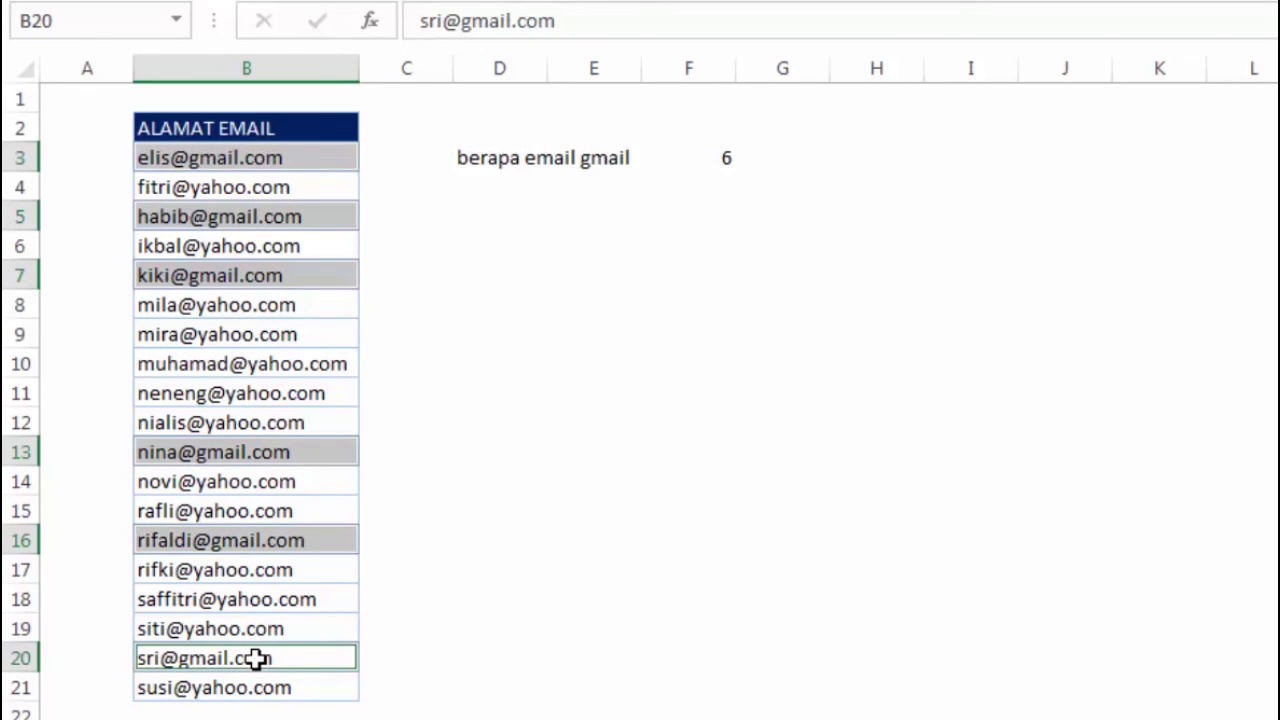
- Change the COUNTIF criterion in F3 to "*gmail.com", replacing the trailing asterisk with the rest of the domain
double_click(716, 163)
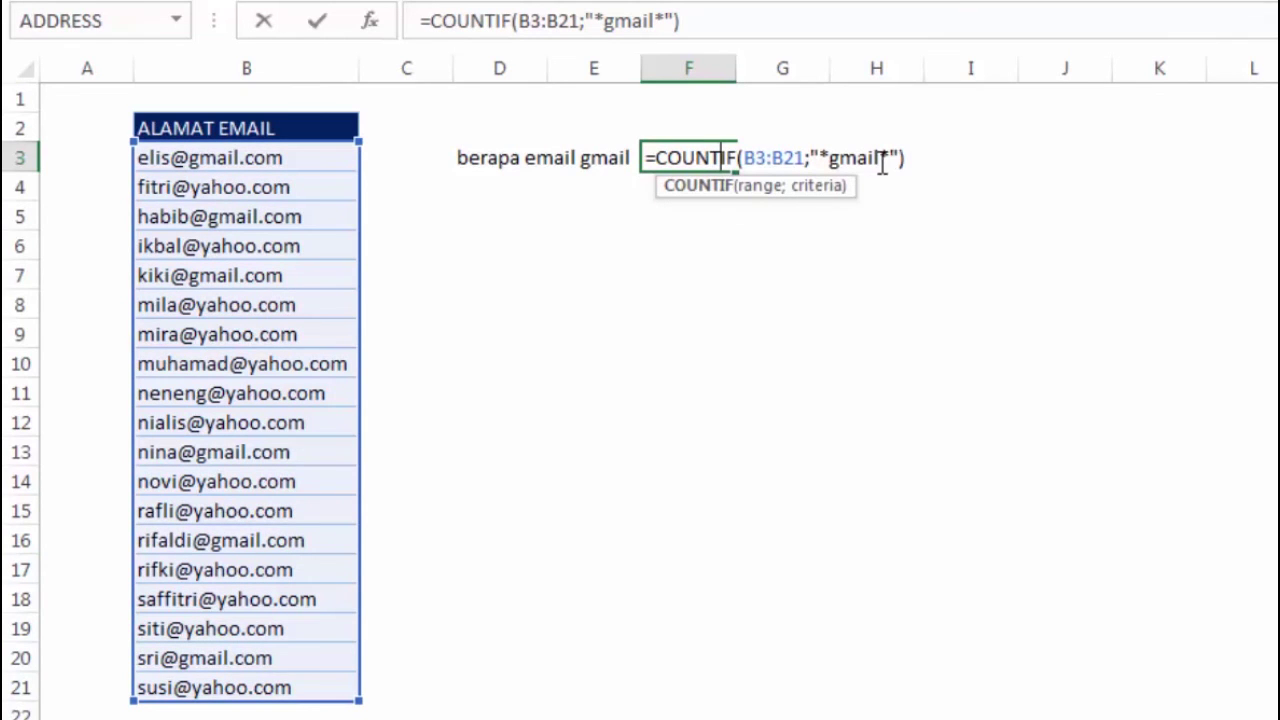
left_click(884, 157)
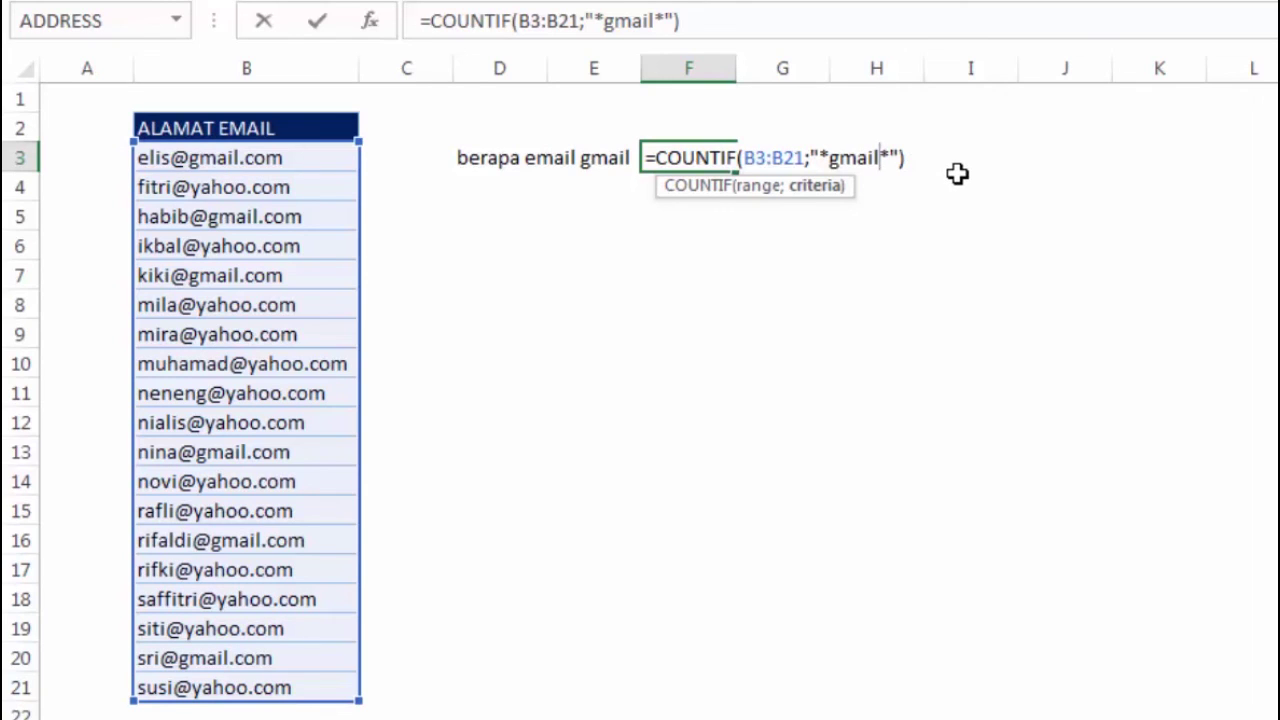
key("Delete")
type(".com")
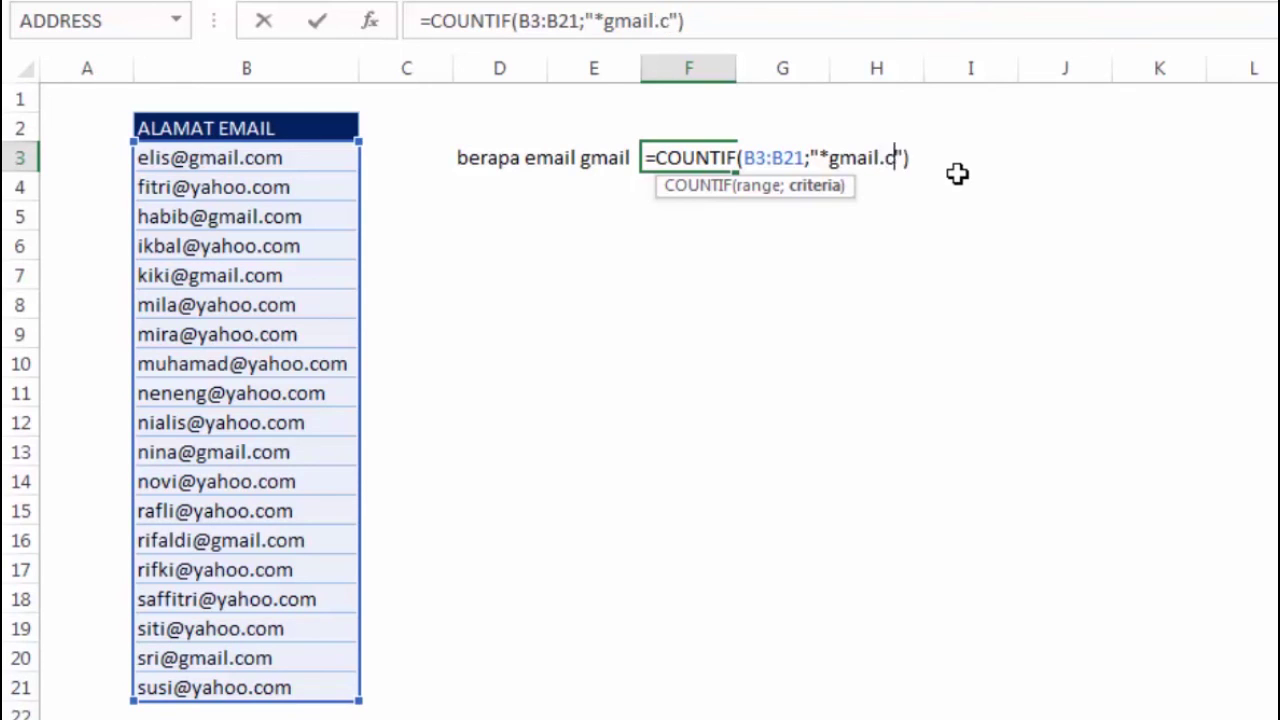
key("Return")
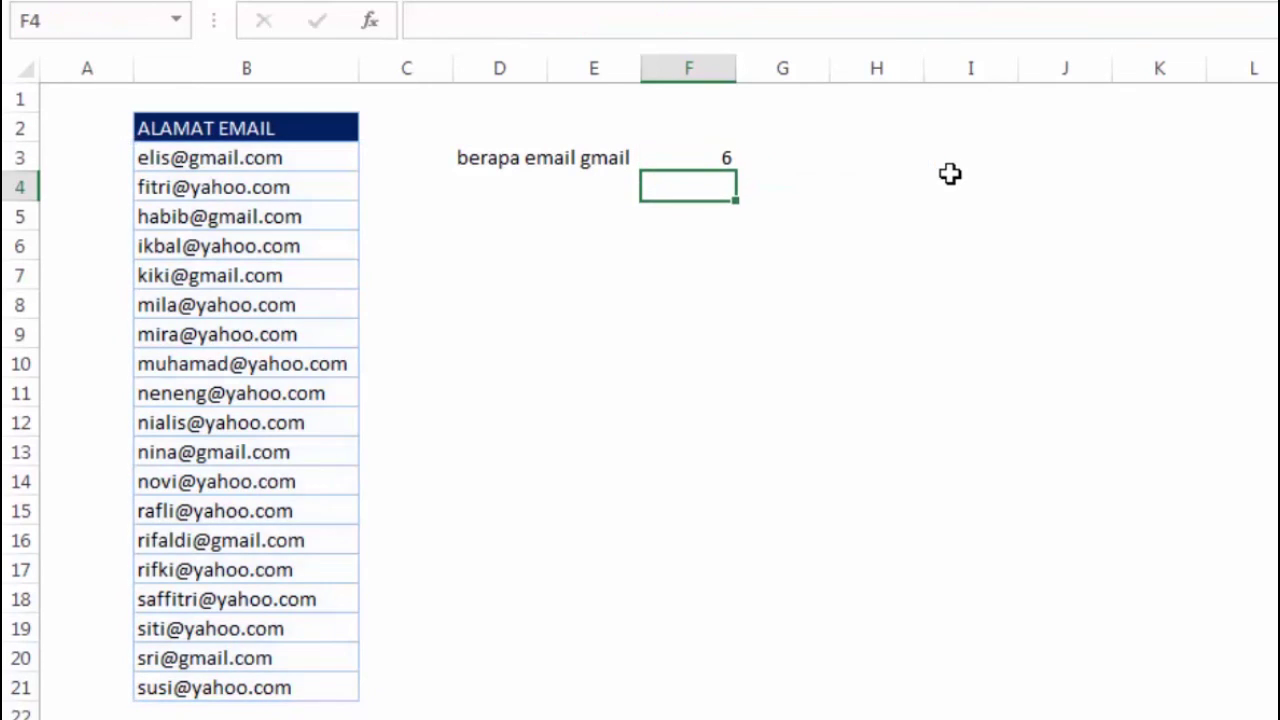
- Review the COUNTIF formula in F3 and compare its criterion with the first address in the email list
left_click(717, 160)
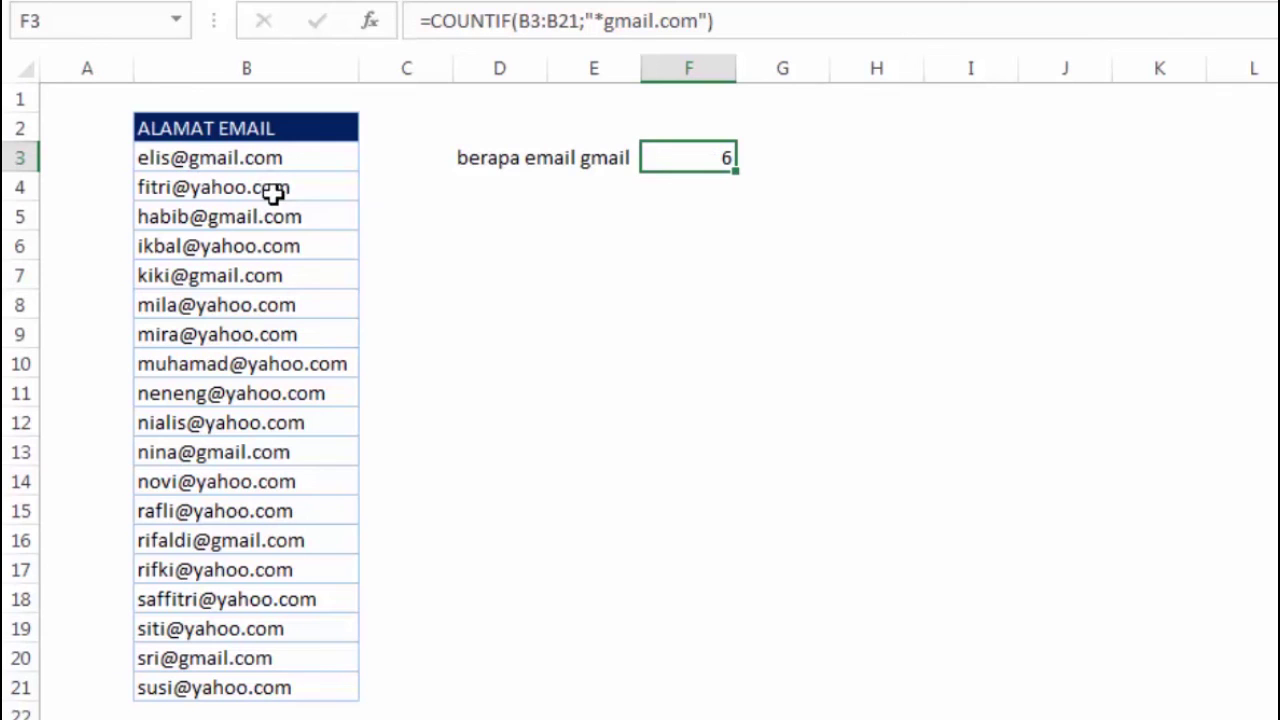
double_click(691, 157)
left_click(836, 246)
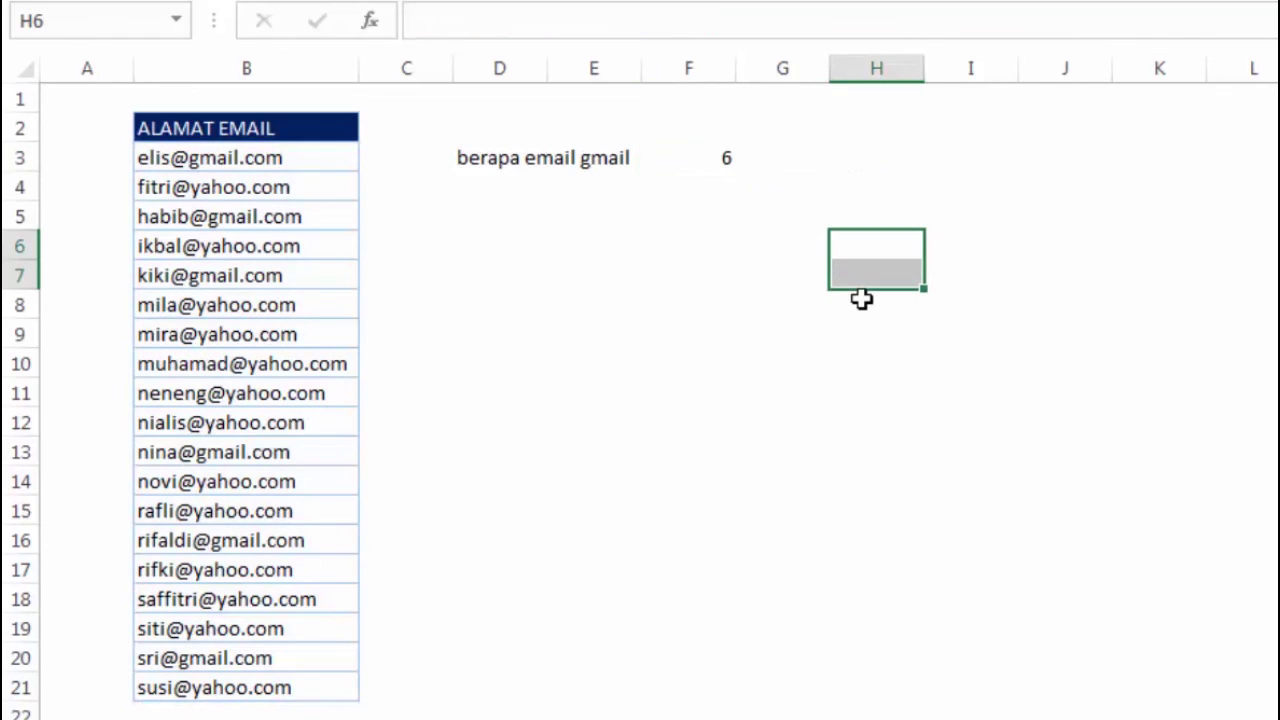
left_click(213, 157)
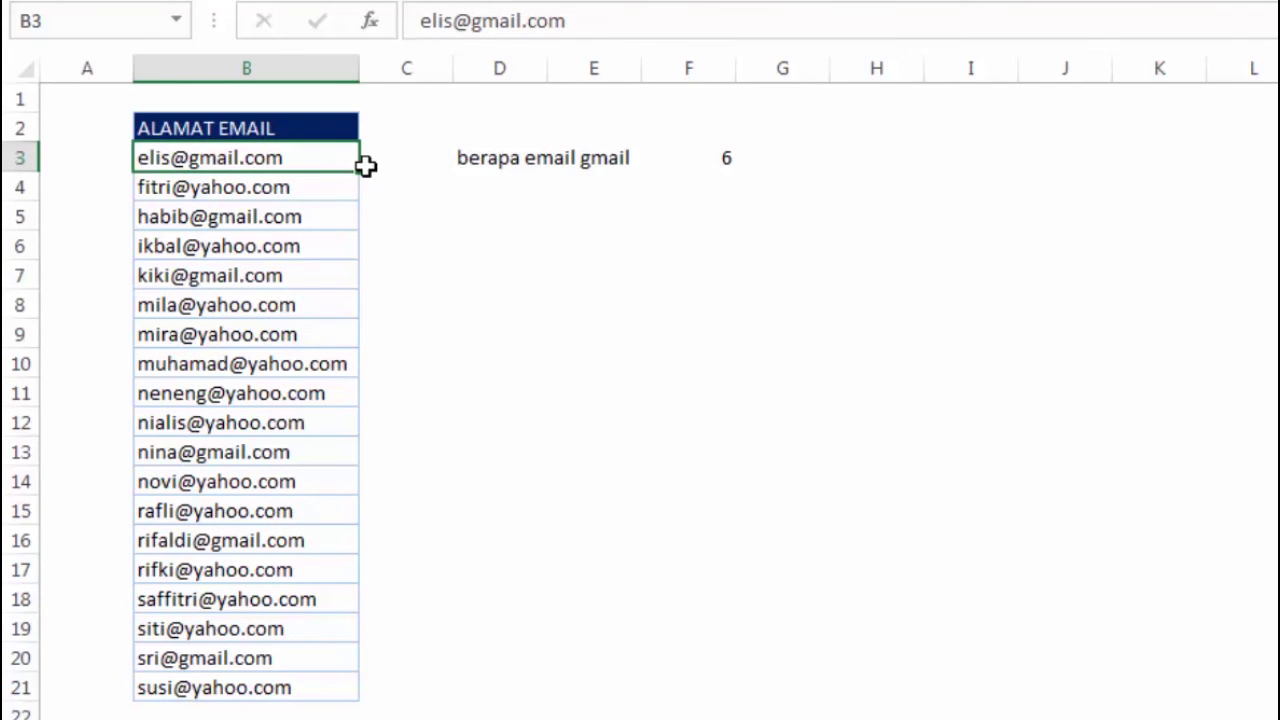
left_click(935, 220)
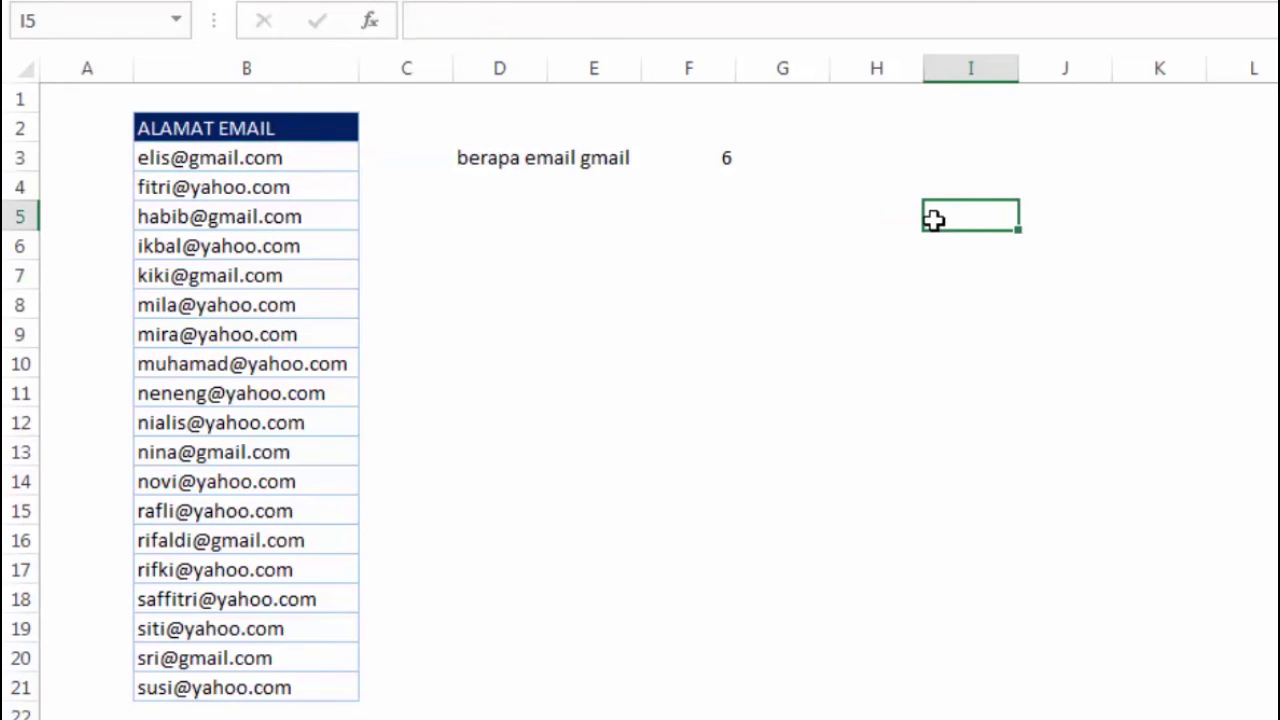